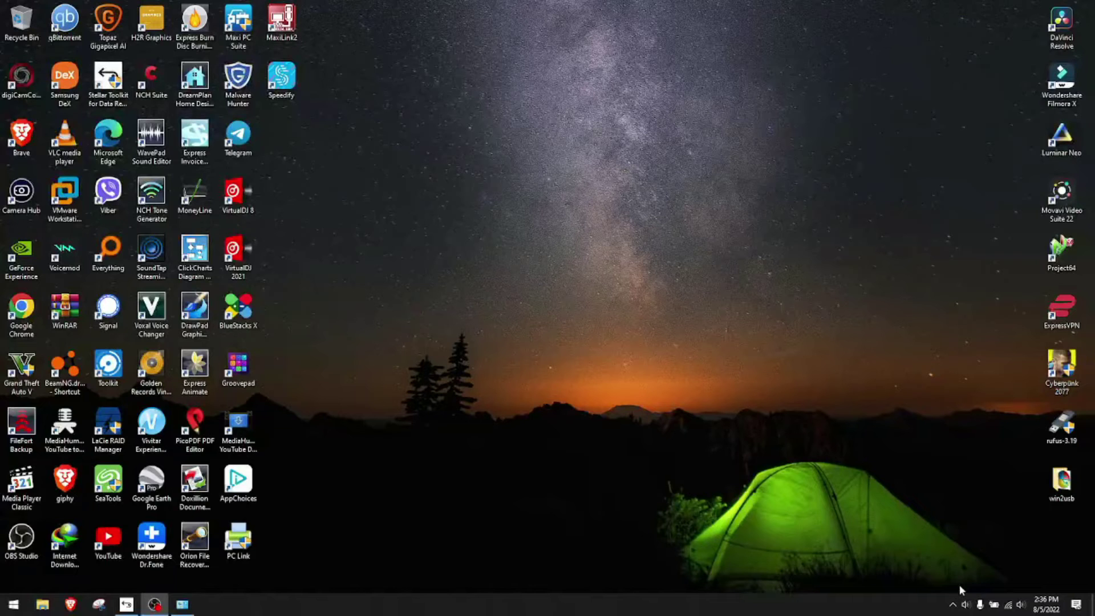
Open the list of network adapters from the network settings and disable the Wi-Fi adapter.
right_click(1008, 606)
left_click(996, 586)
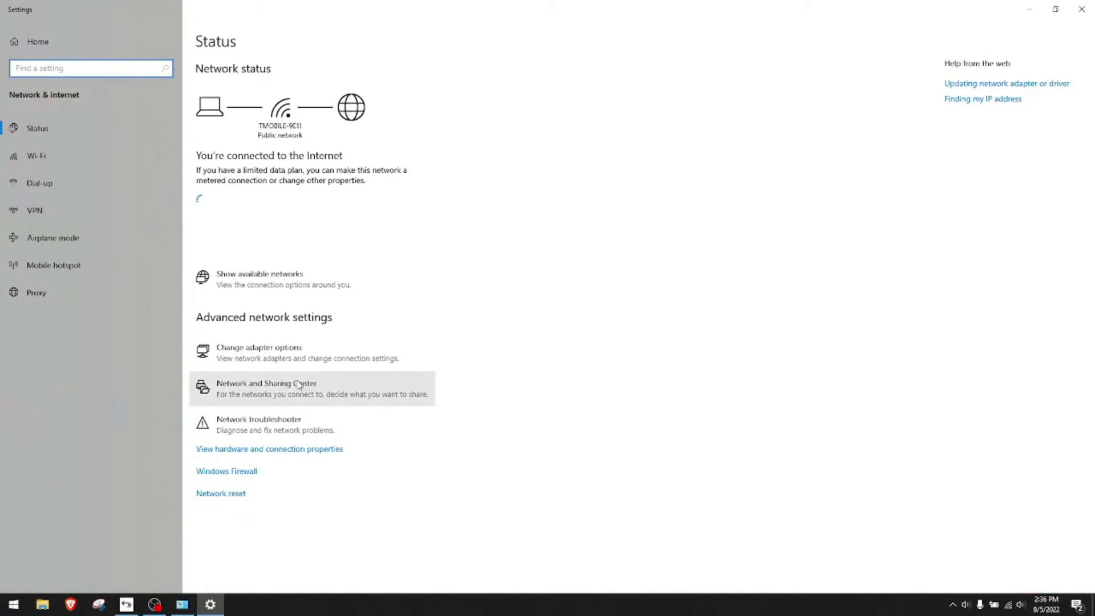
left_click(266, 344)
right_click(608, 254)
left_click(635, 262)
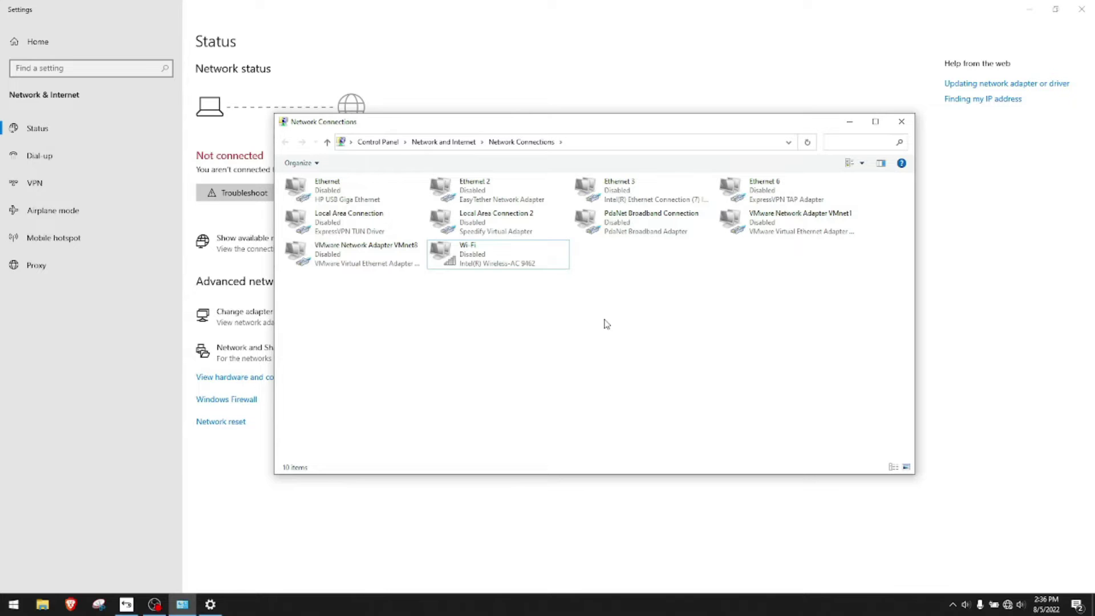
Enable the EasyTether network adapter (Ethernet 2) and connect through the EasyTether app.
right_click(471, 194)
left_click(491, 200)
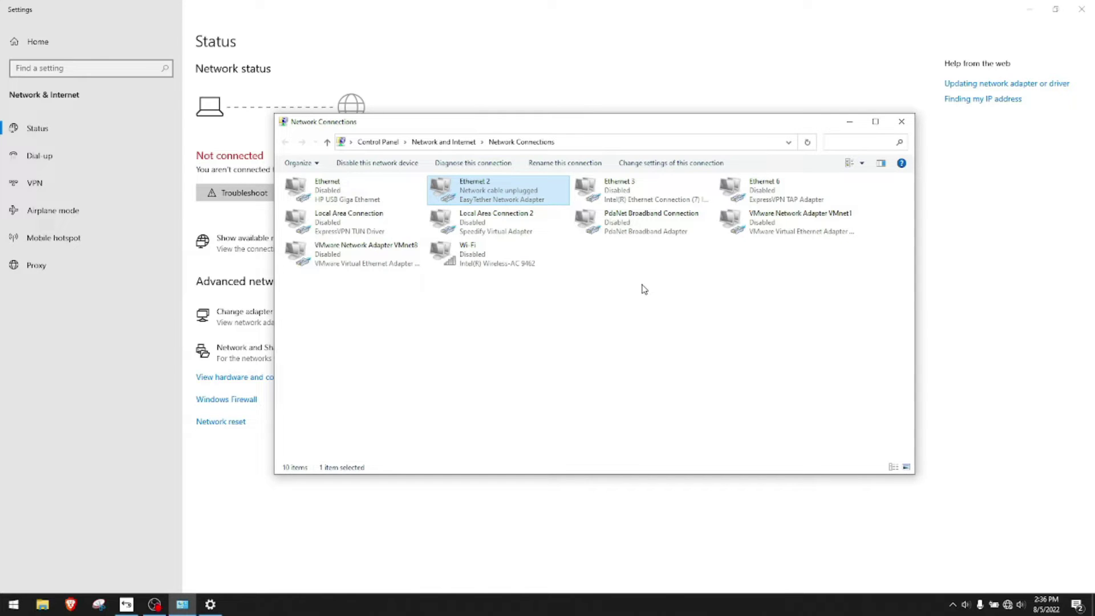
key("super")
type("easy")
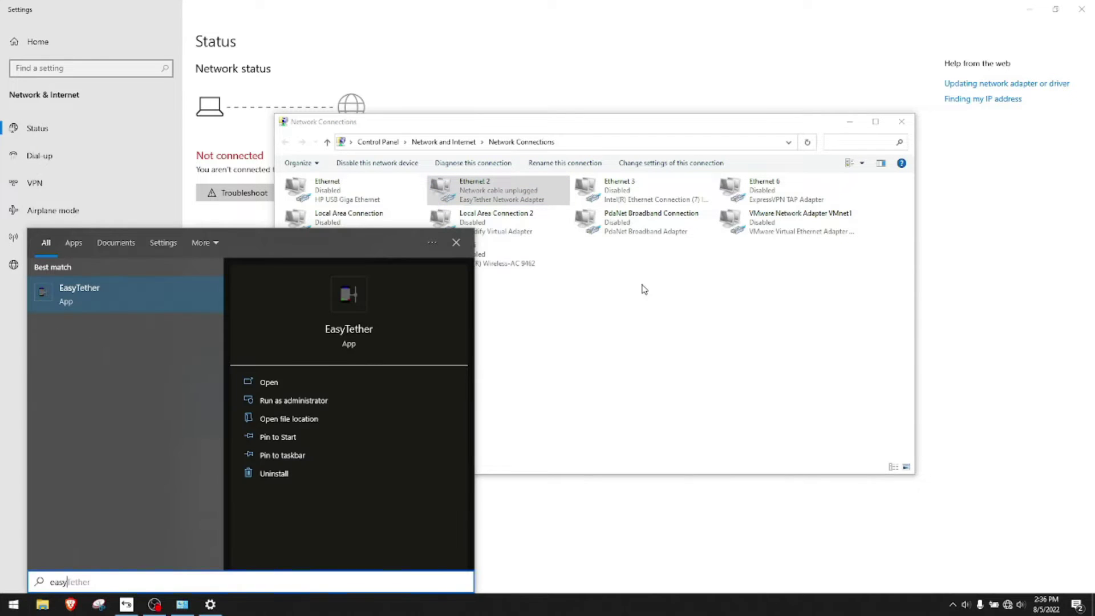
left_click(75, 296)
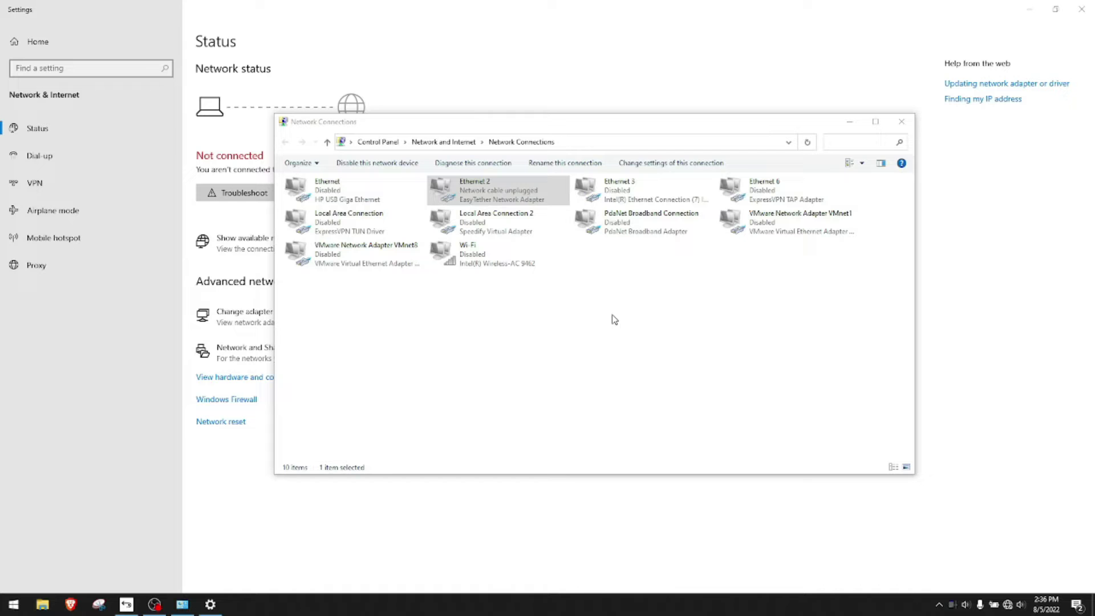
left_click(973, 561)
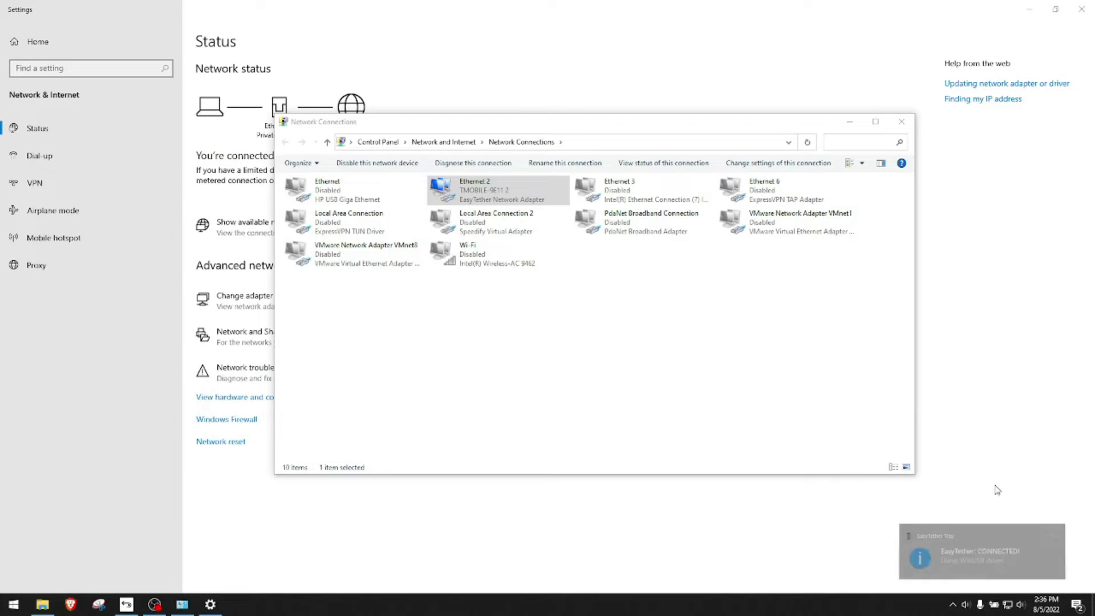
left_click(676, 326)
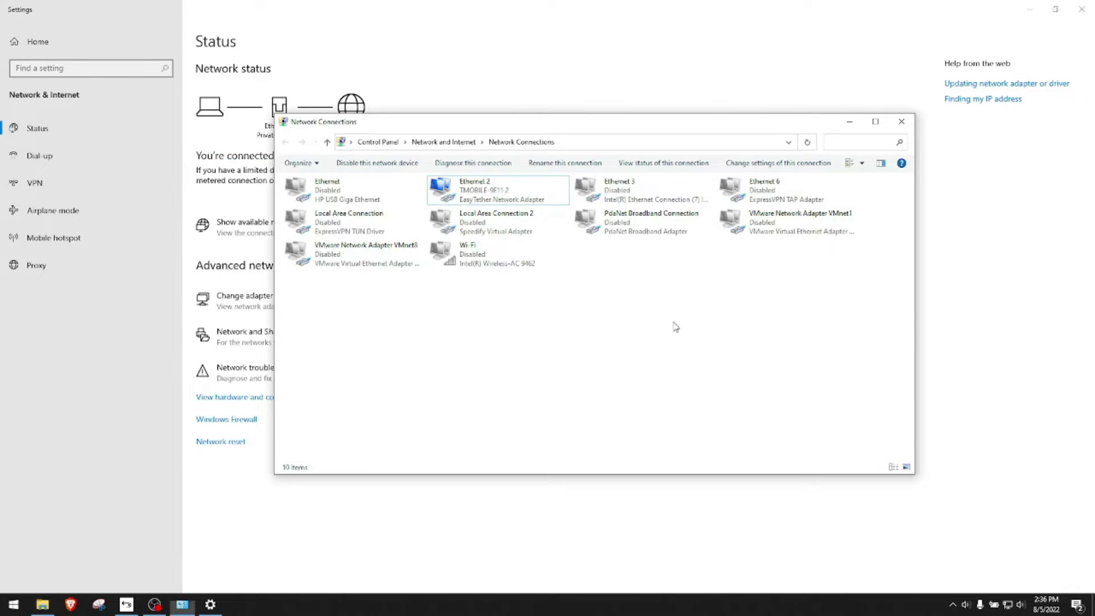
Switch to Brave, measure the current connection's speed on speedtest.net, and close the browser.
left_click(70, 604)
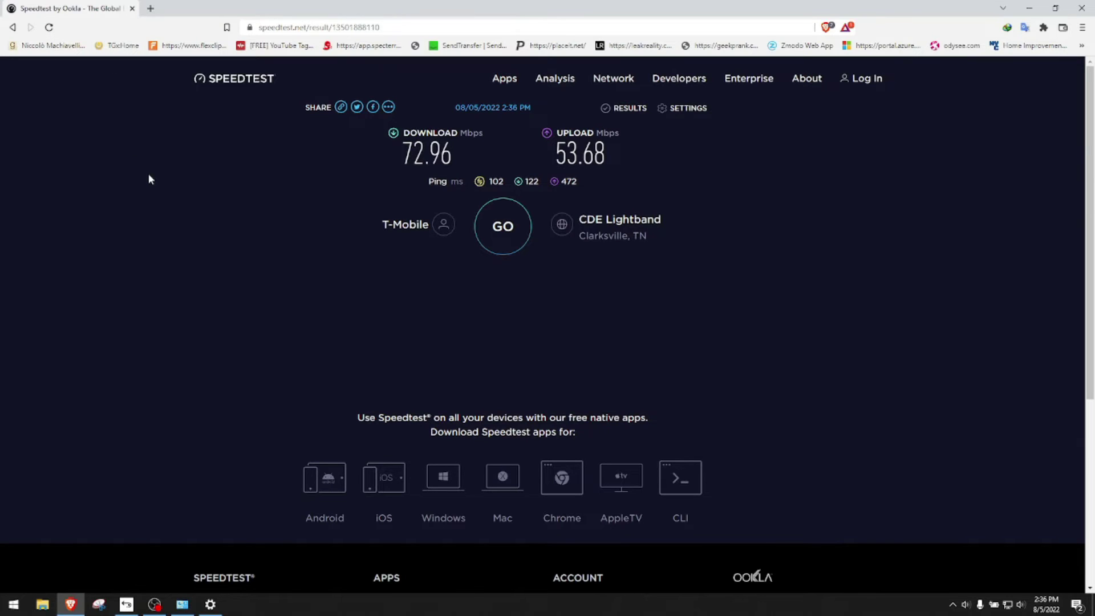
left_click(291, 202)
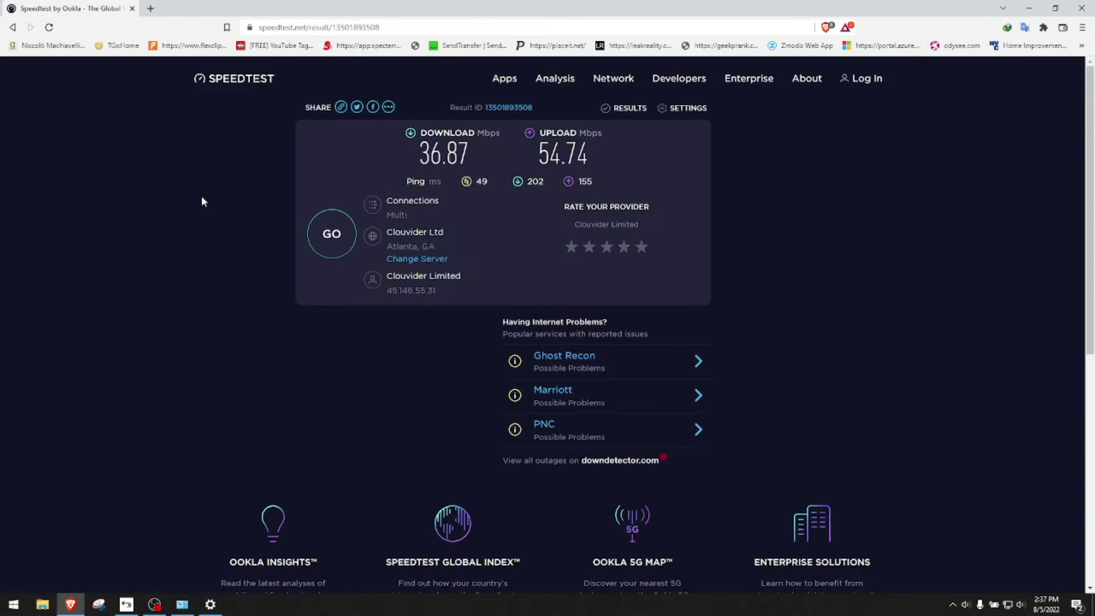
left_click(151, 8)
left_click(131, 8)
left_click(1090, 8)
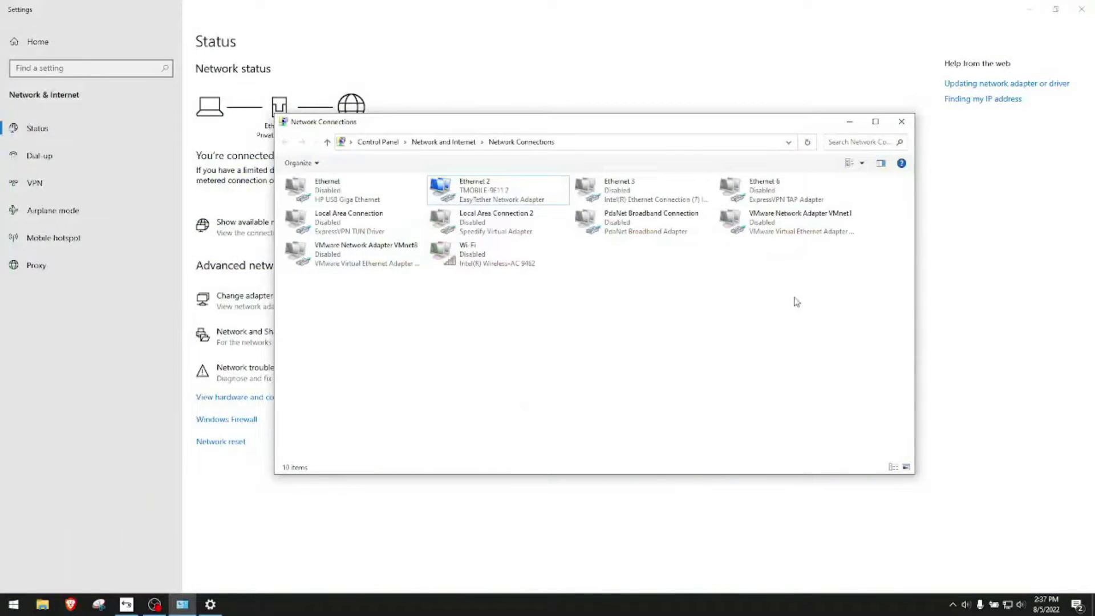
Disable the EasyTether adapter (Ethernet 2) and enable the PdaNet Broadband Connection adapter.
right_click(477, 189)
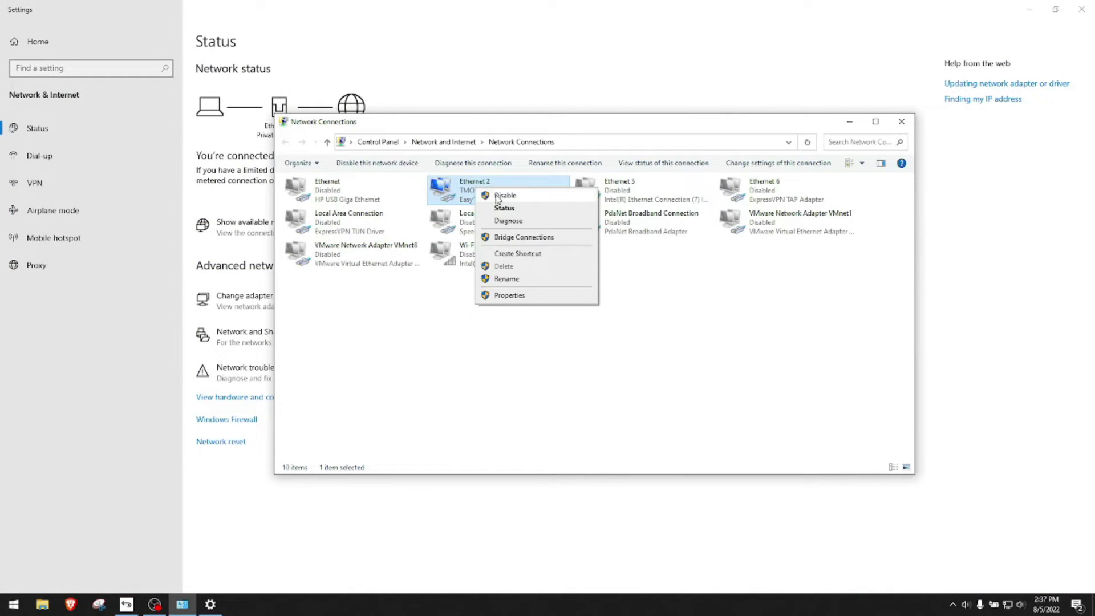
left_click(505, 196)
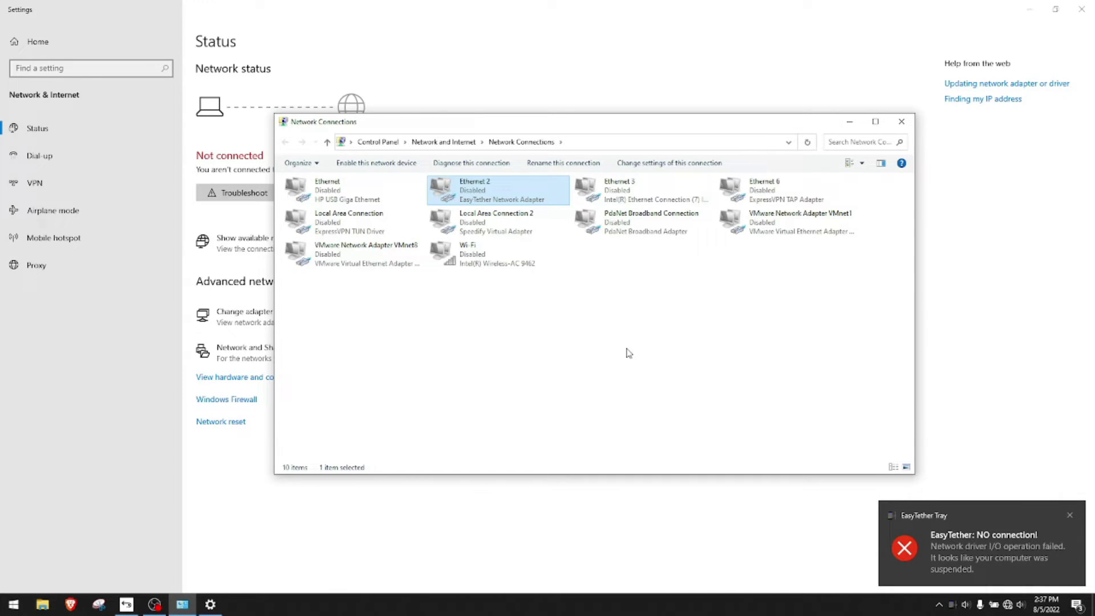
right_click(615, 213)
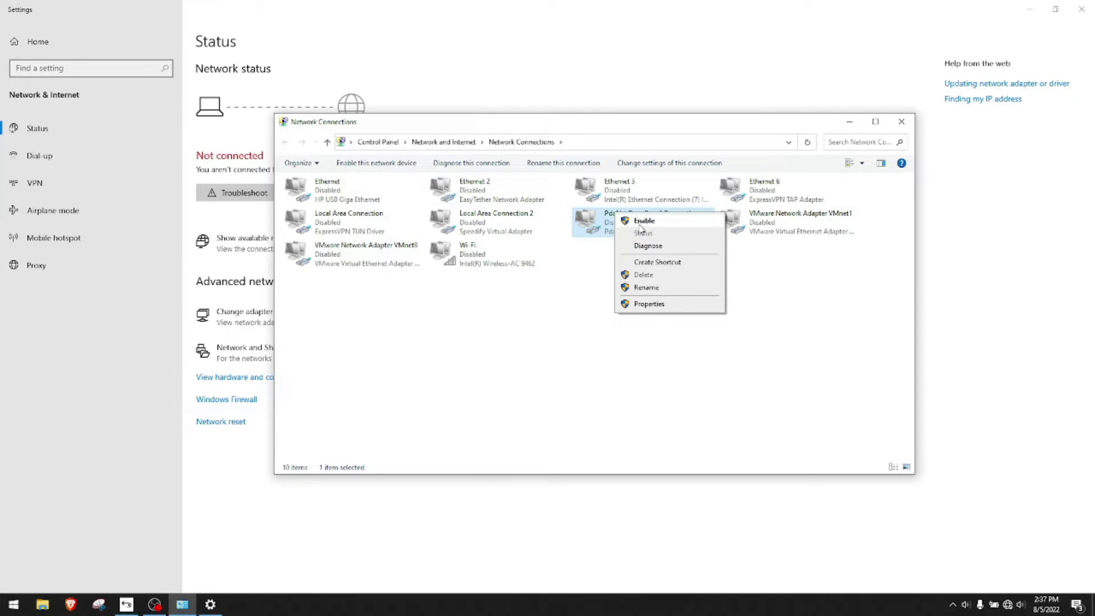
left_click(643, 221)
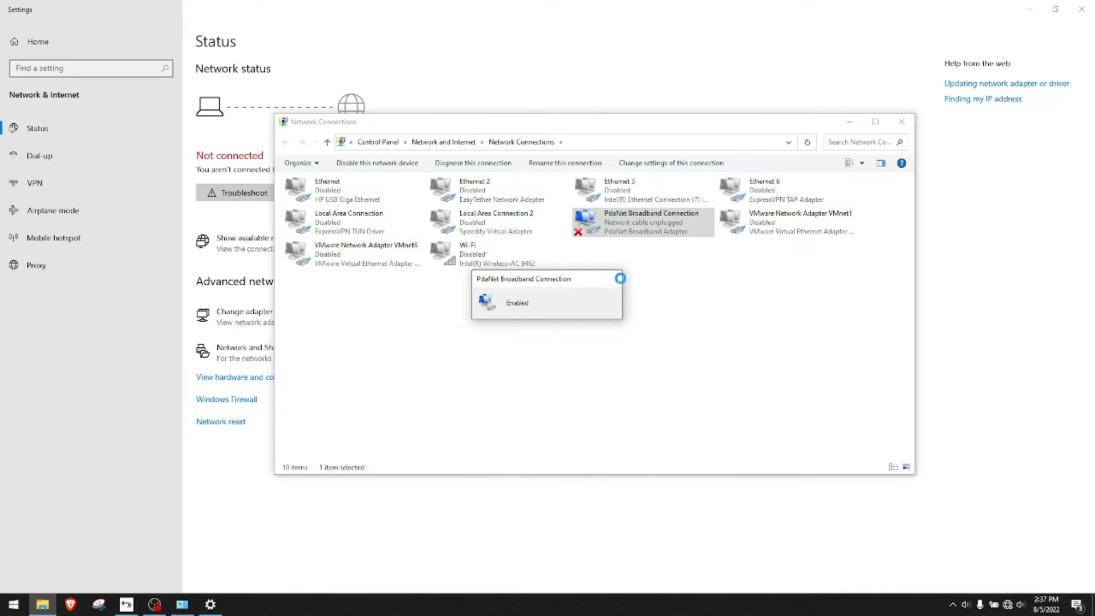
left_click(623, 284)
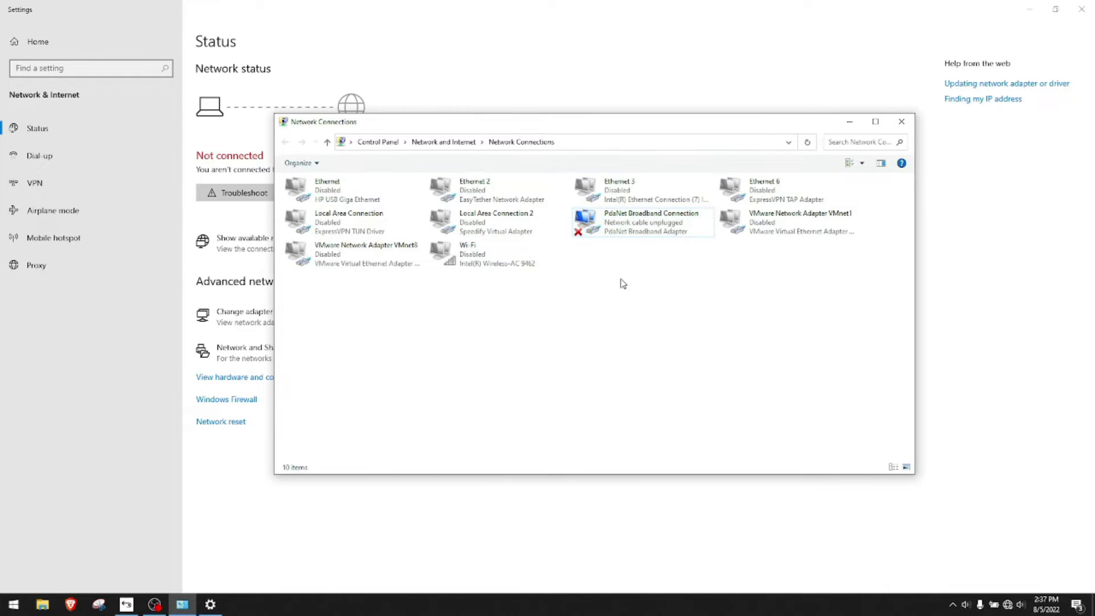
Launch PdaNet to connect the attached phone, and close the Settings window.
key("super")
type("pdanet")
key("Return")
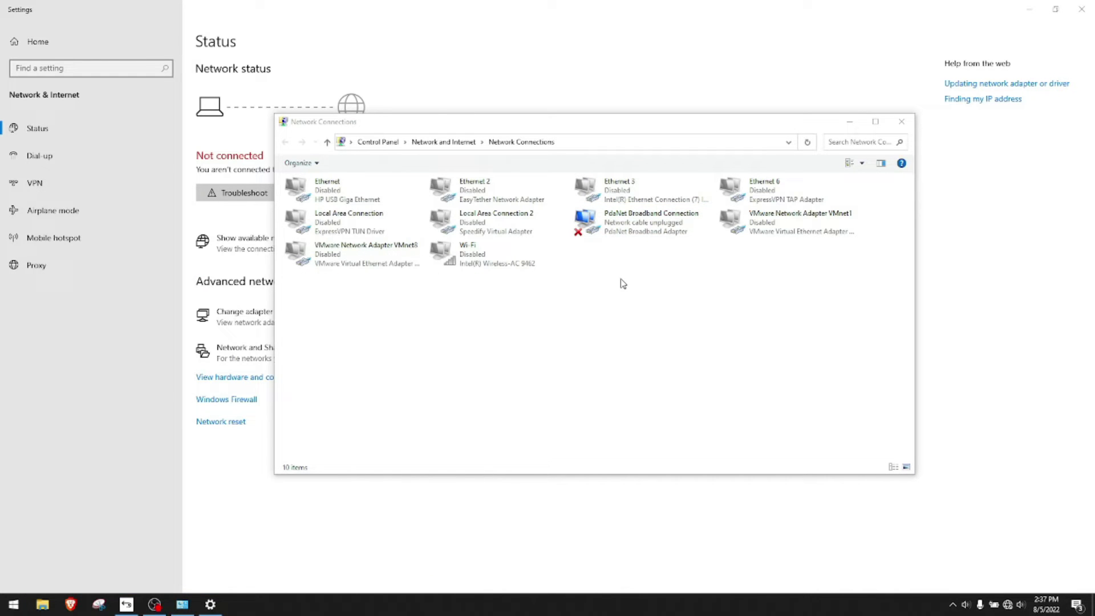
left_click(953, 605)
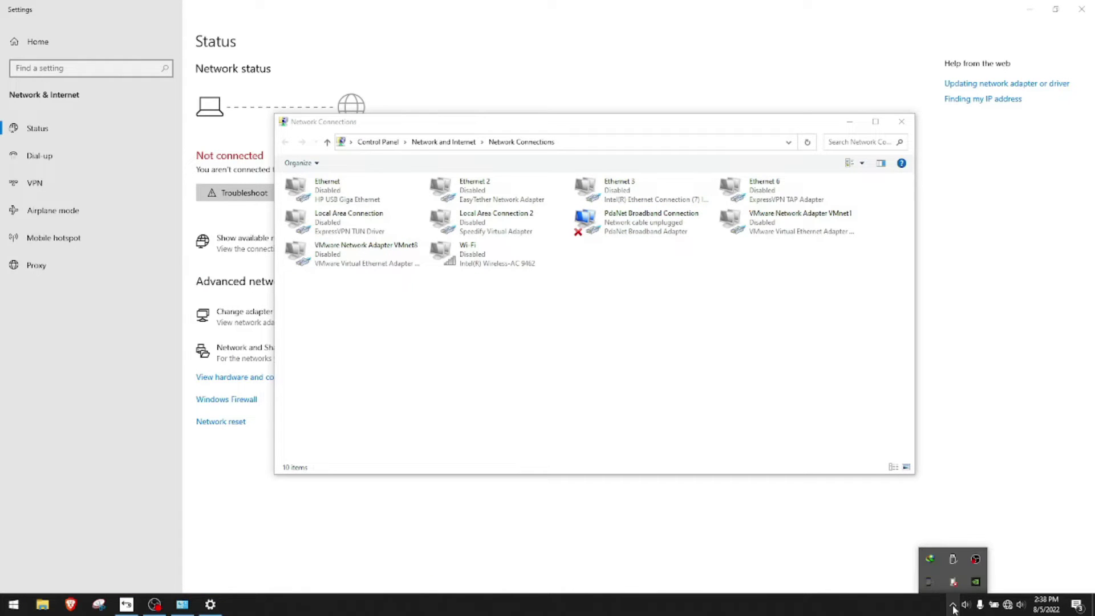
left_click(938, 590)
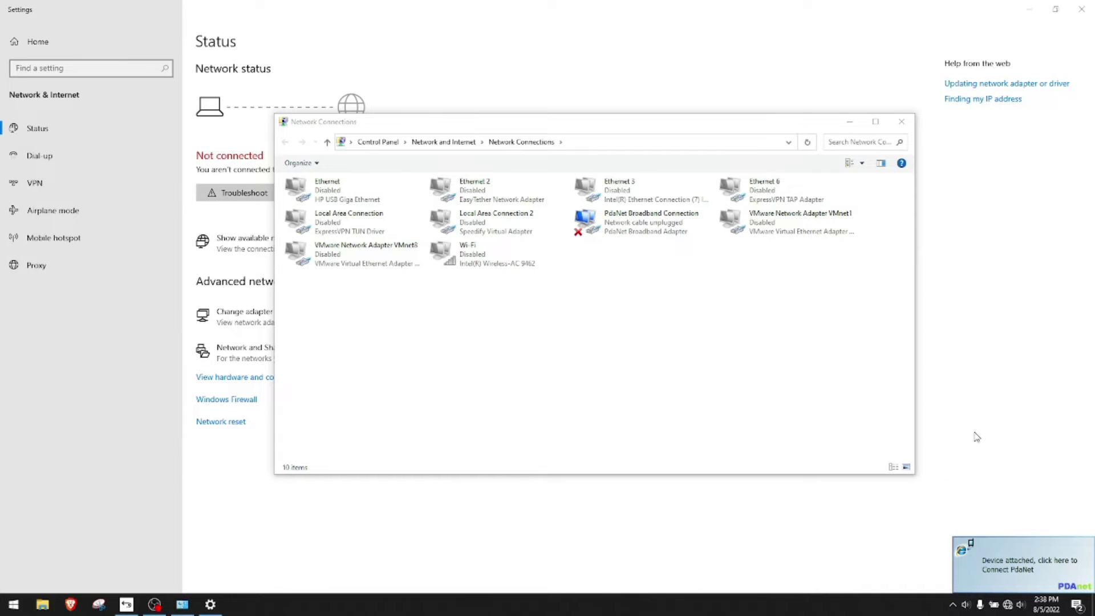
left_click(1000, 566)
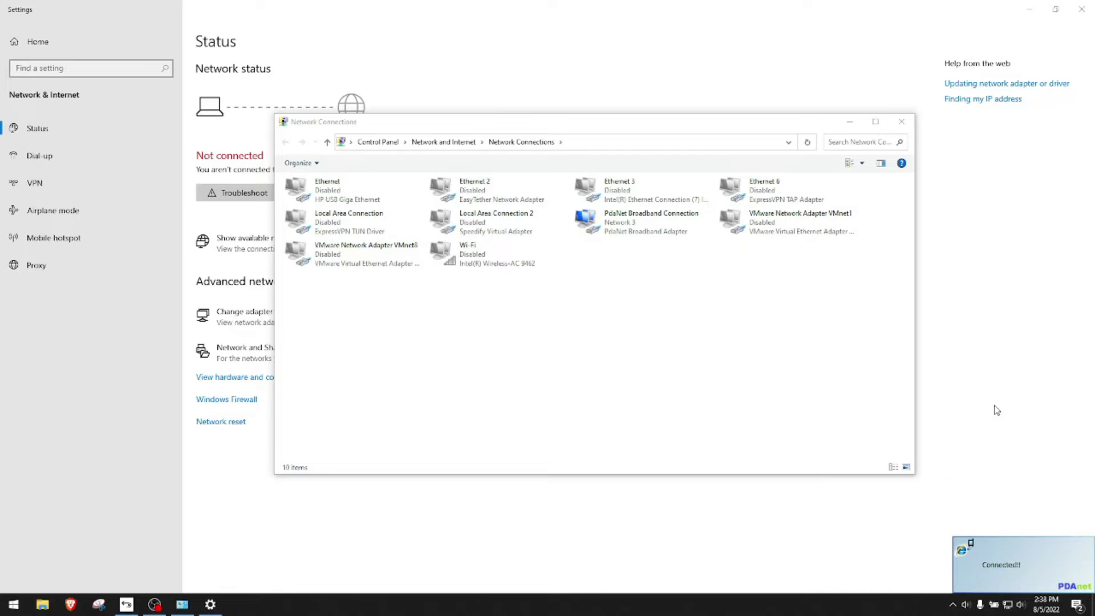
left_click(693, 336)
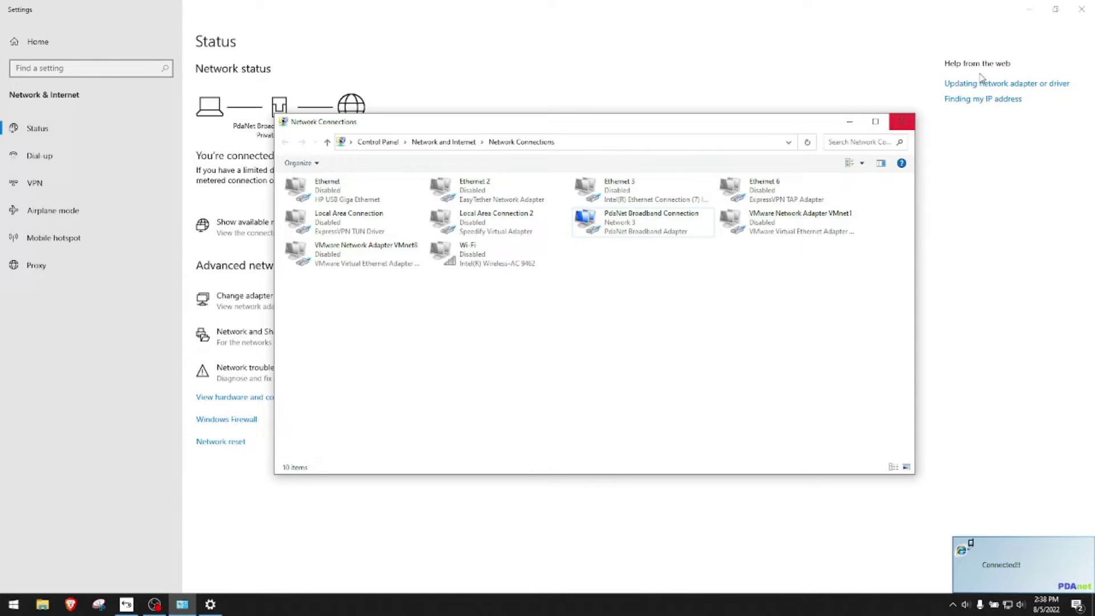
left_click(1083, 11)
key("super+d")
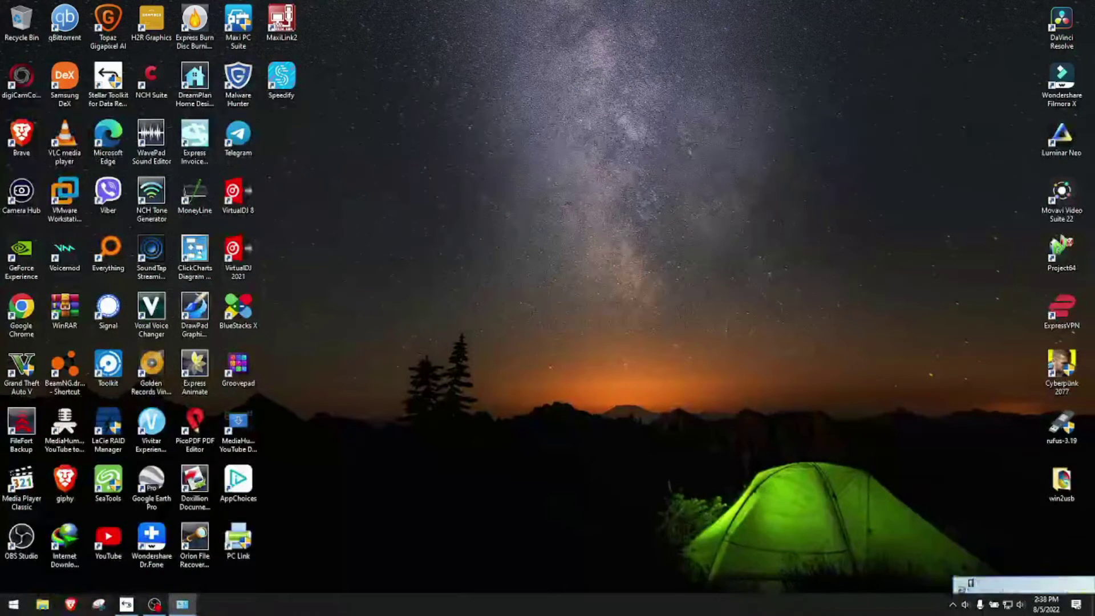
Measure the PdaNet connection's speed on speedtest.net in Brave, and close the browser.
left_click(69, 605)
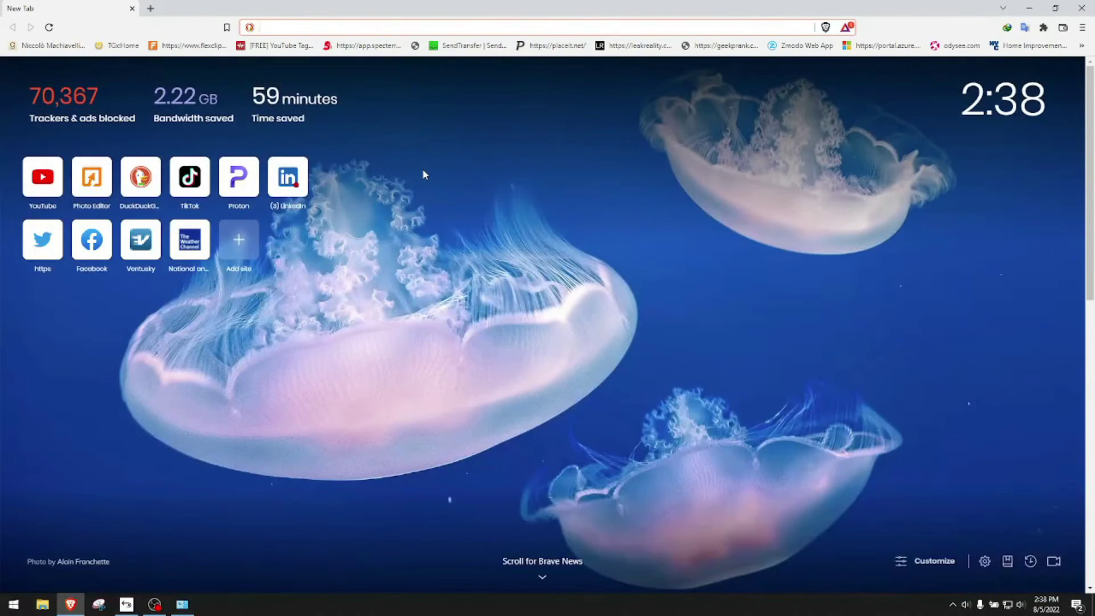
type("speedtest.net")
key("Return")
left_click(502, 205)
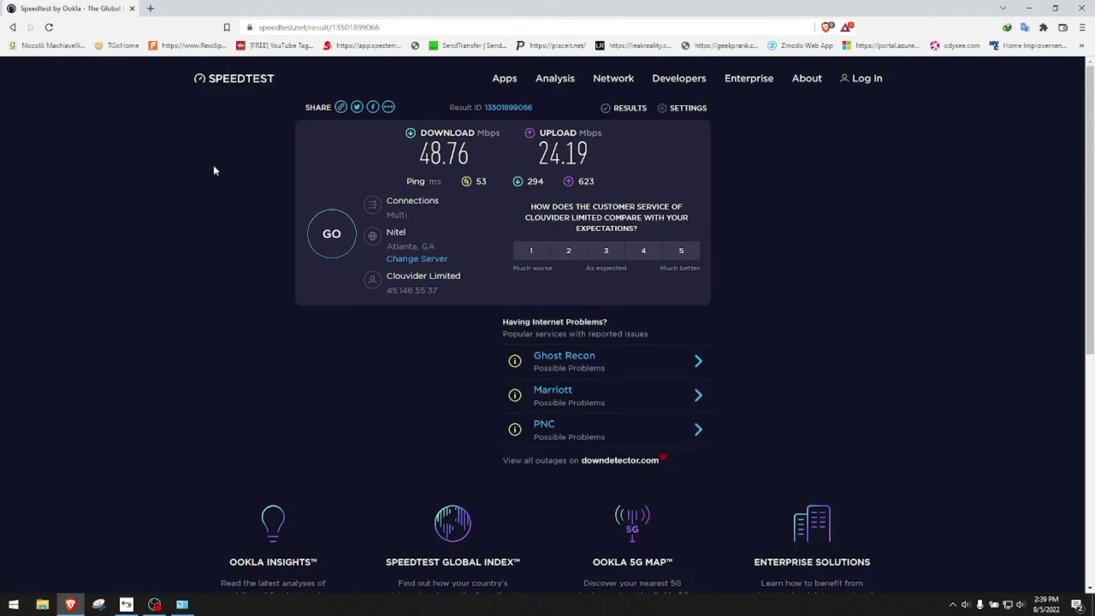
left_click(151, 9)
left_click(133, 8)
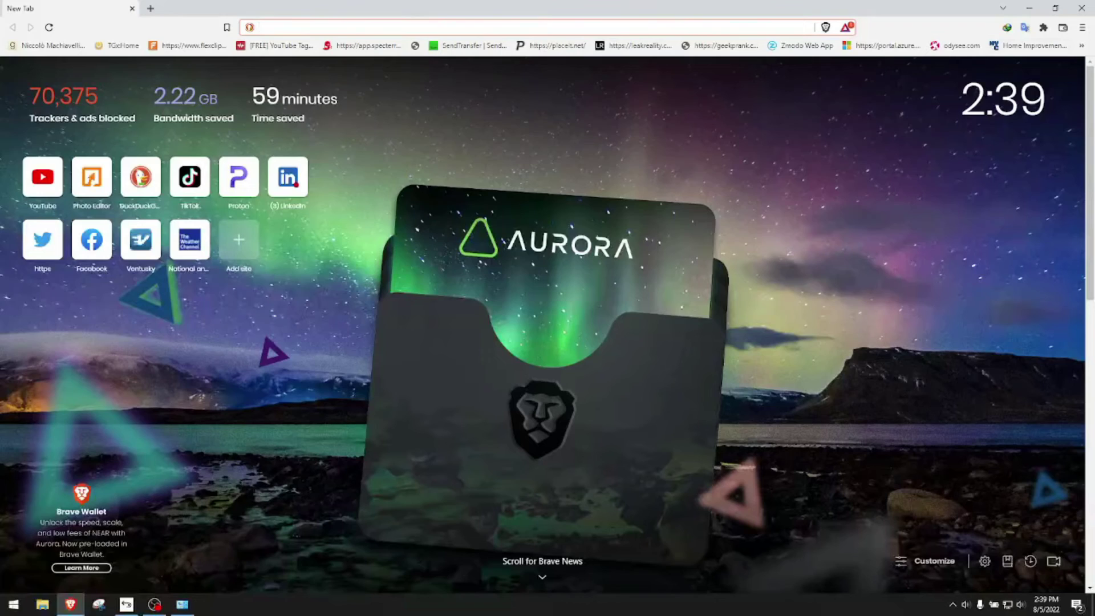
left_click(1082, 8)
Launch EasyTether and re-enable its network adapter (Ethernet 2) in Network Connections.
left_click_drag(635, 12, 621, 80)
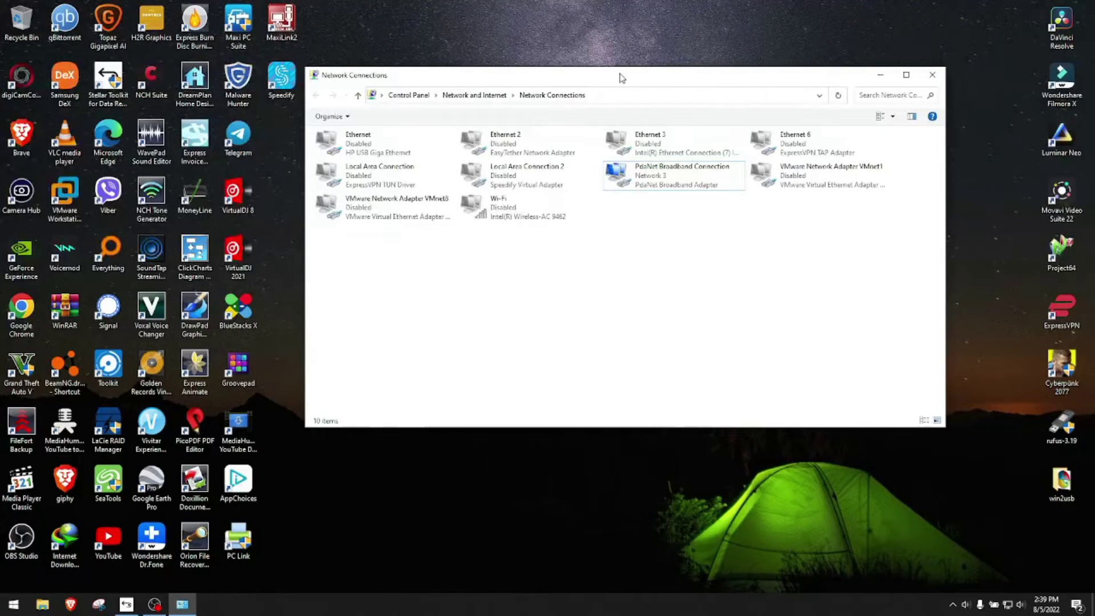
key("super")
type("easy")
key("Return")
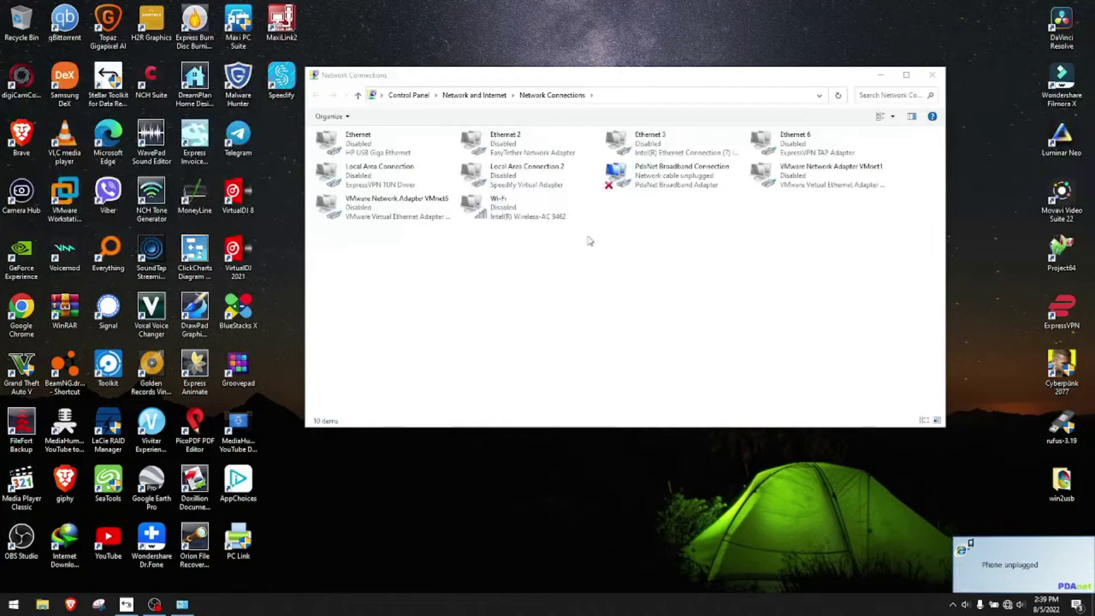
right_click(502, 142)
left_click(531, 153)
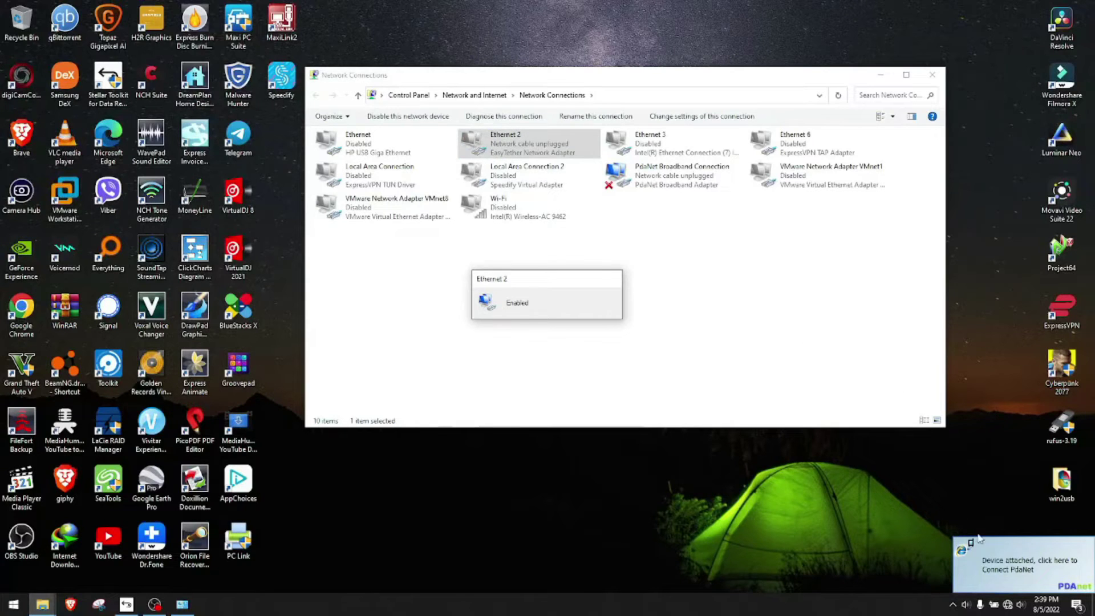
Reconnect the attached phone through PdaNet over USB and continue past the USB pairing request.
left_click(953, 605)
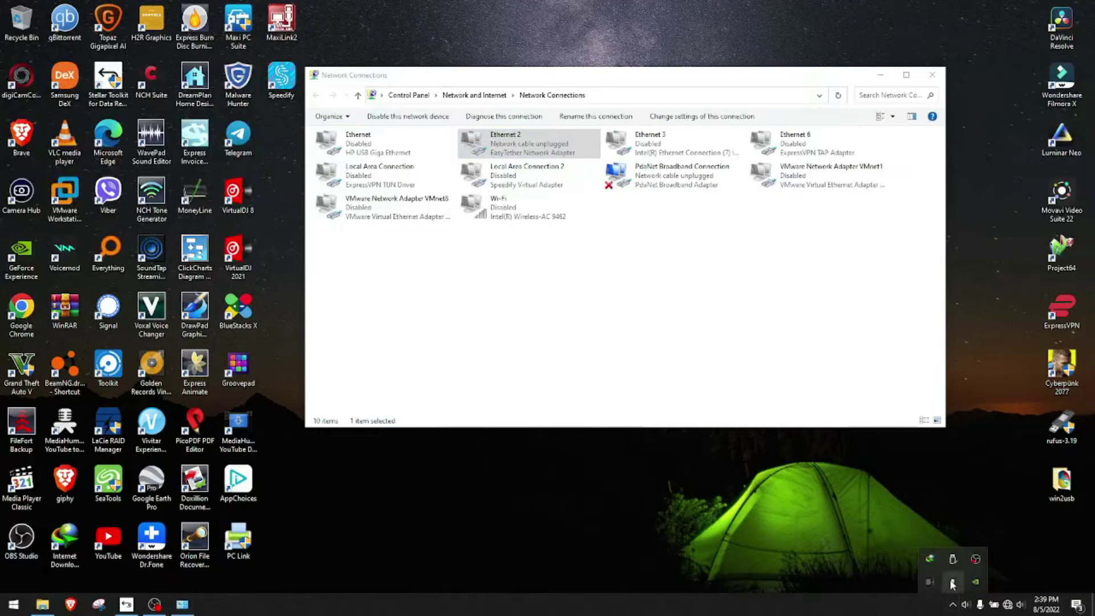
right_click(953, 583)
left_click(982, 476)
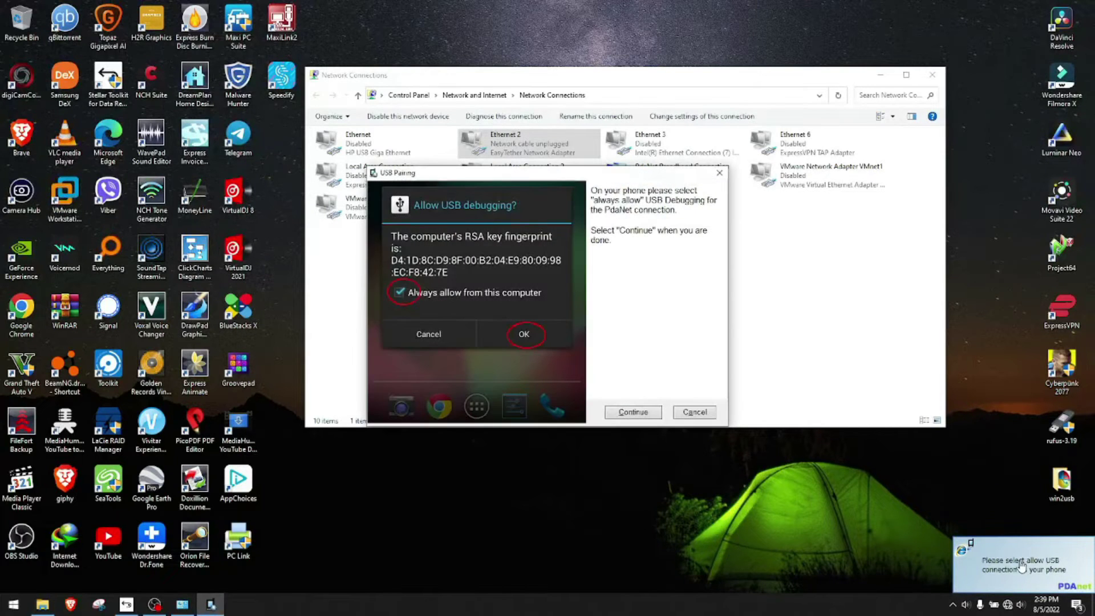
left_click(635, 412)
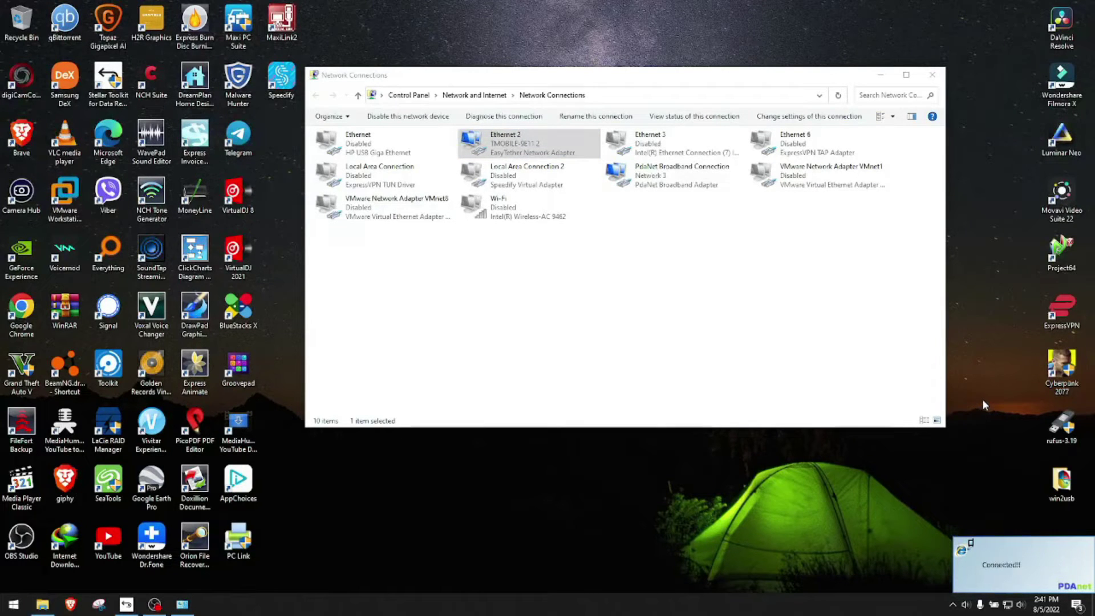
left_click(638, 279)
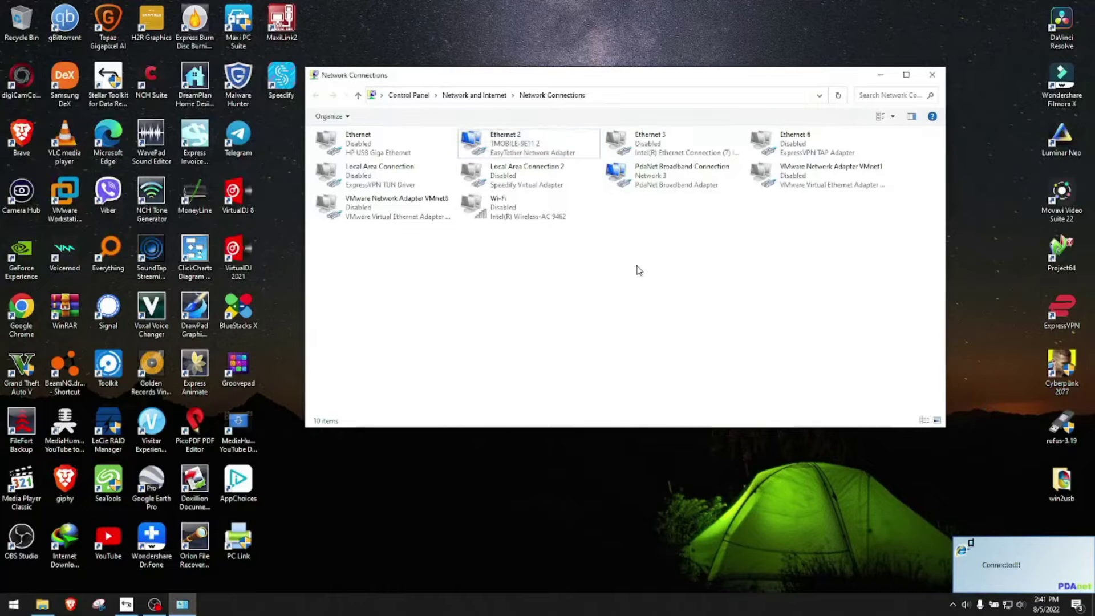
Enable the Ethernet 3 and Wi-Fi adapters and check the wireless connection in the network list.
right_click(643, 144)
left_click(662, 152)
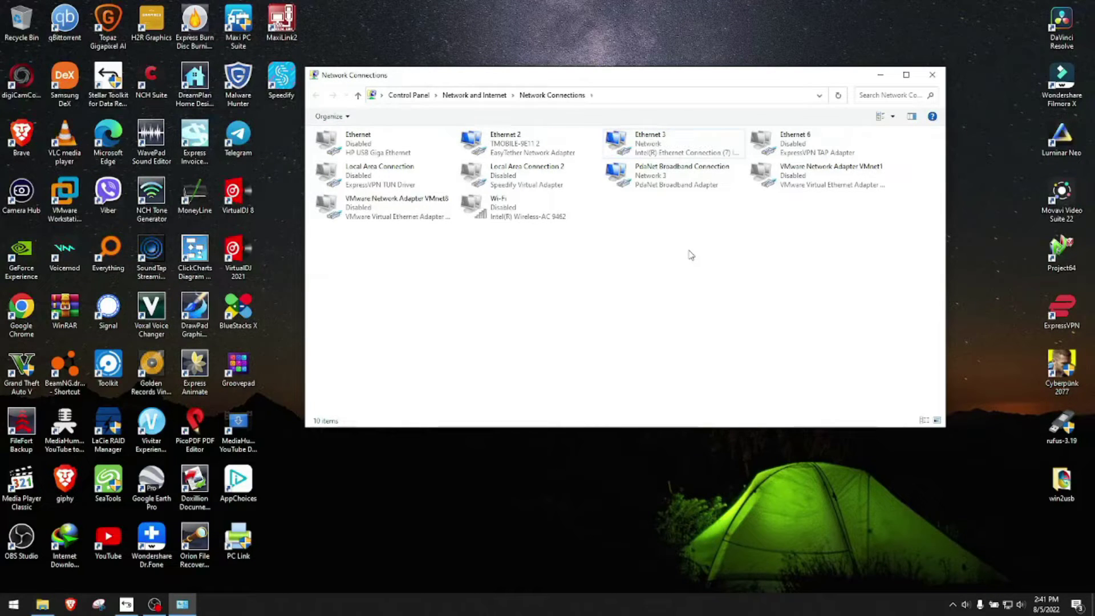
right_click(497, 203)
left_click(524, 211)
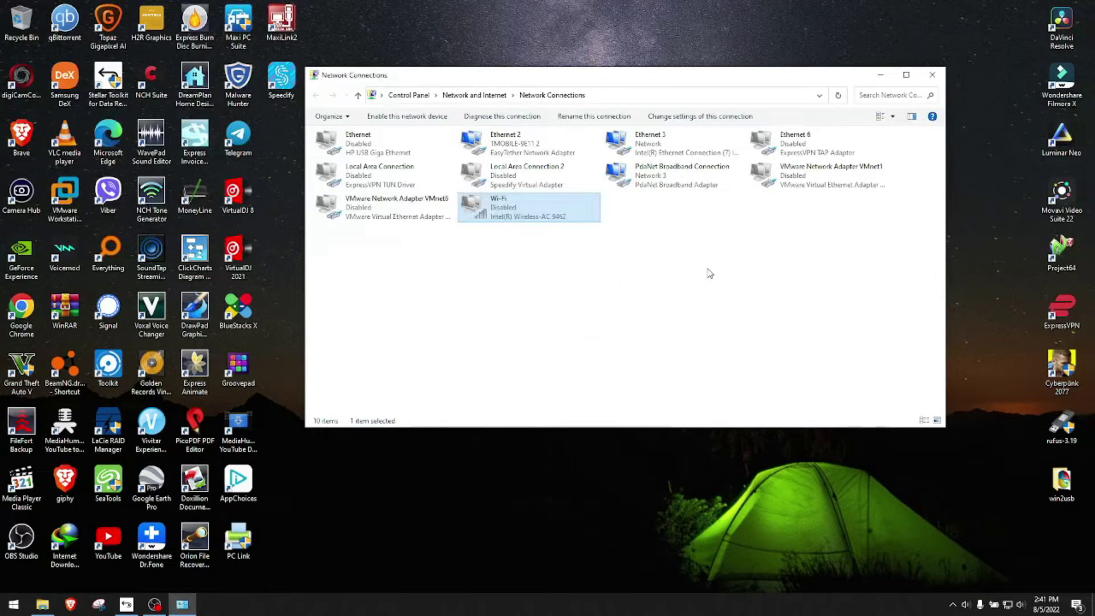
left_click(1008, 604)
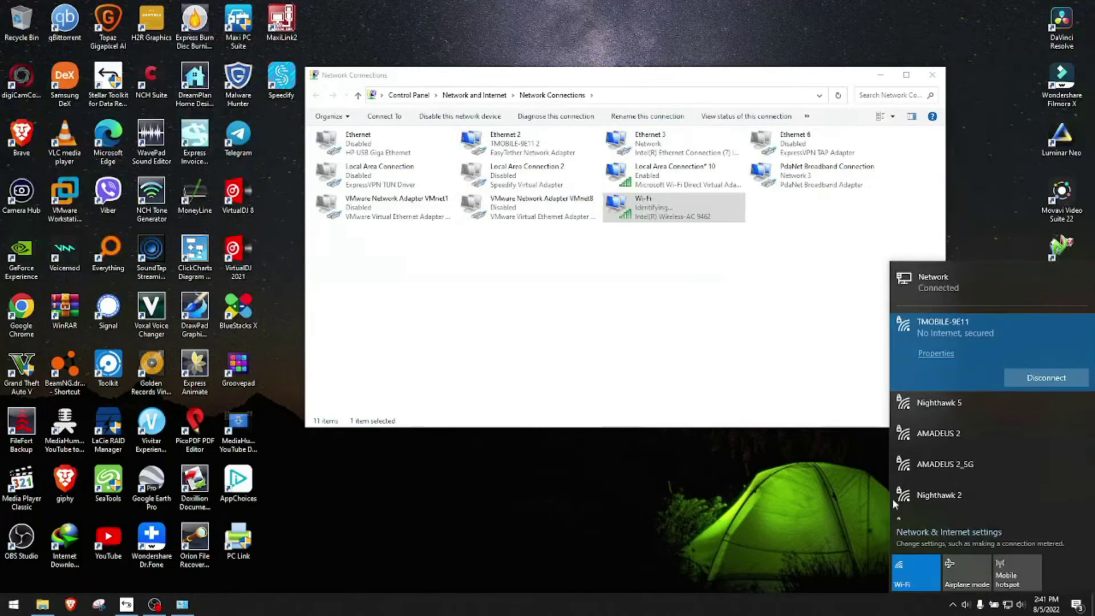
left_click(736, 334)
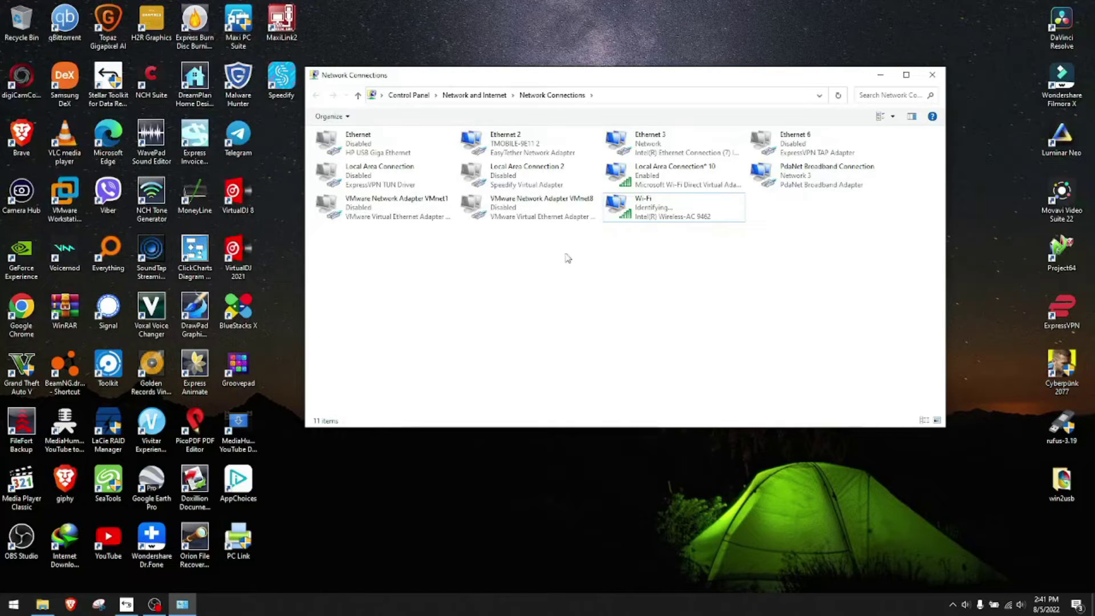
Enable the Speedify Virtual Adapter (Local Area Connection 2) in Network Connections.
right_click(496, 170)
left_click(521, 178)
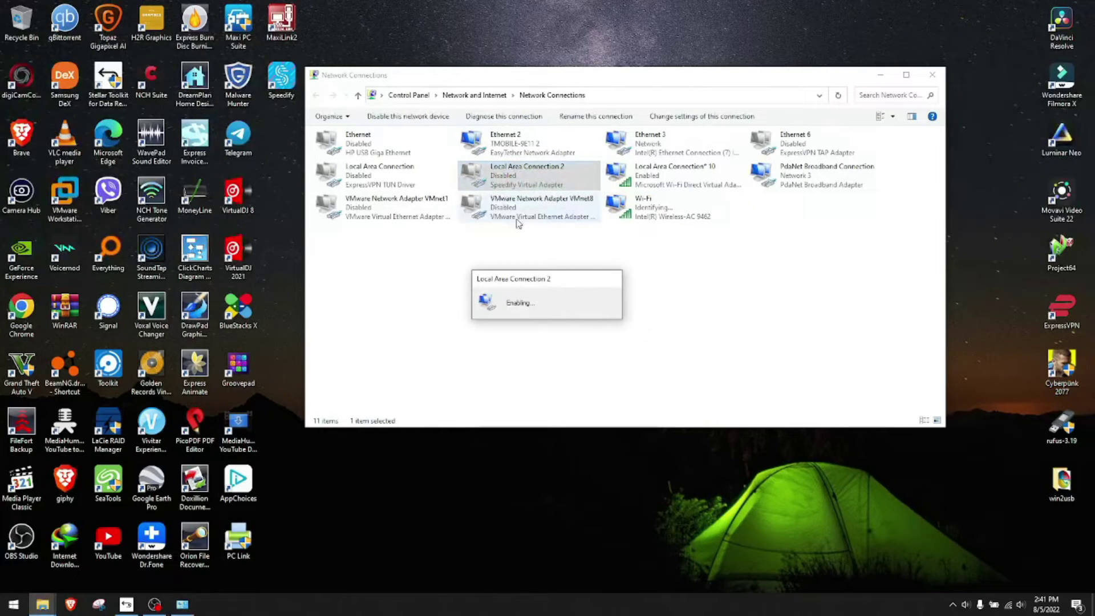
left_click(729, 278)
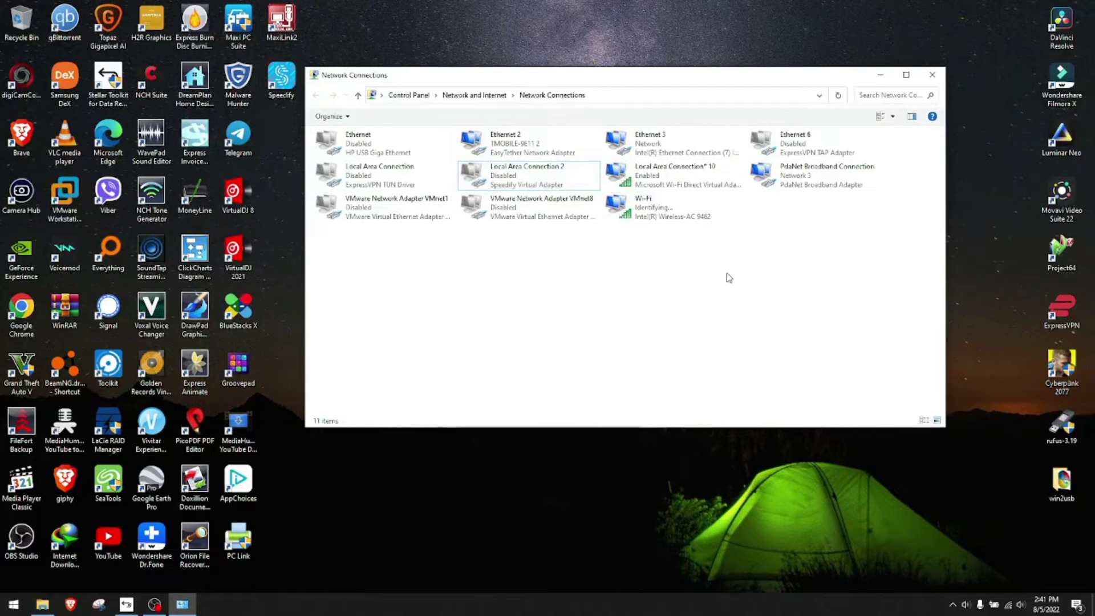
right_click(496, 171)
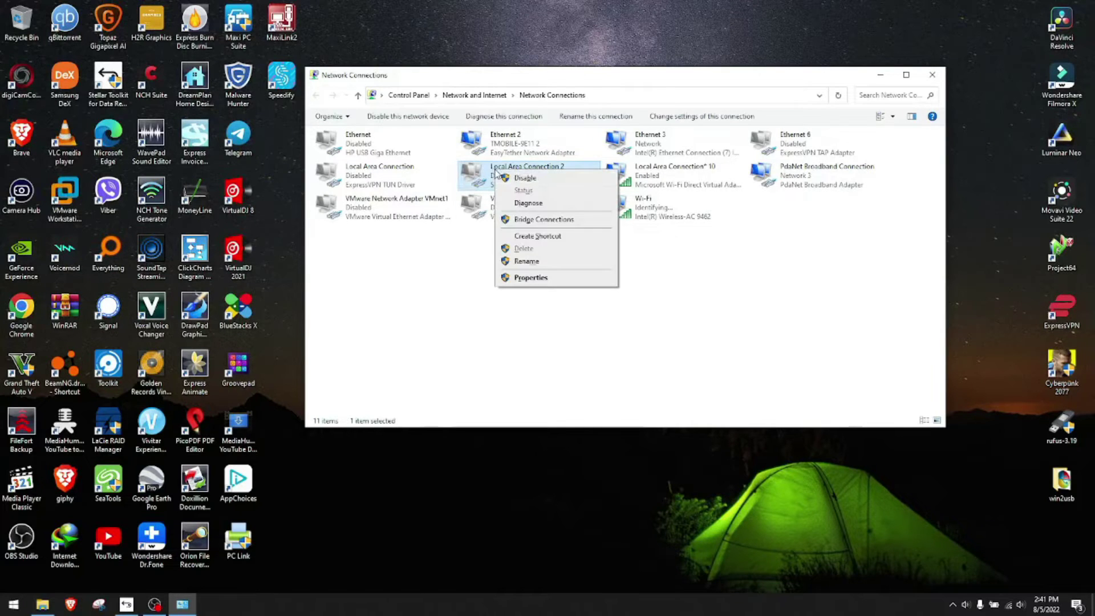
left_click(516, 179)
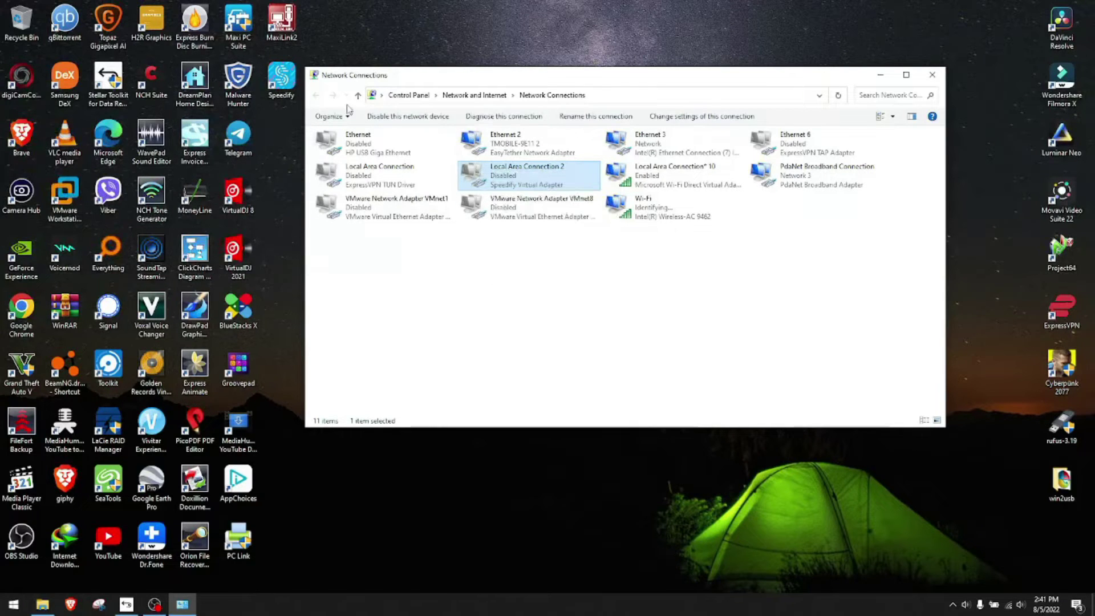
Launch Speedify to bond the four connections, and arrange its restored window on the desktop with Network Connections closed.
double_click(268, 79)
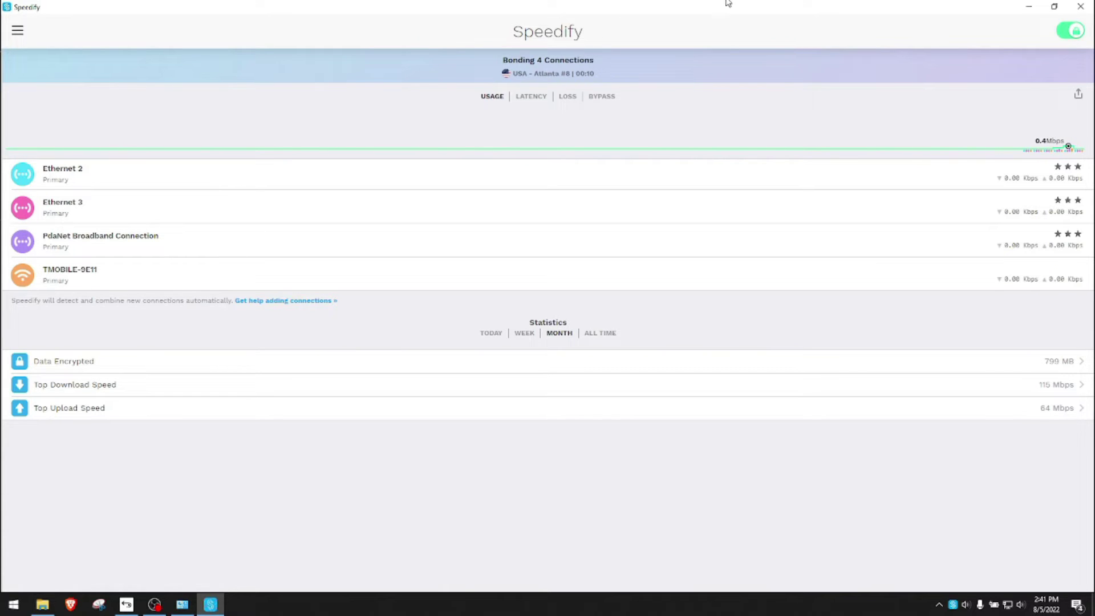
double_click(753, 9)
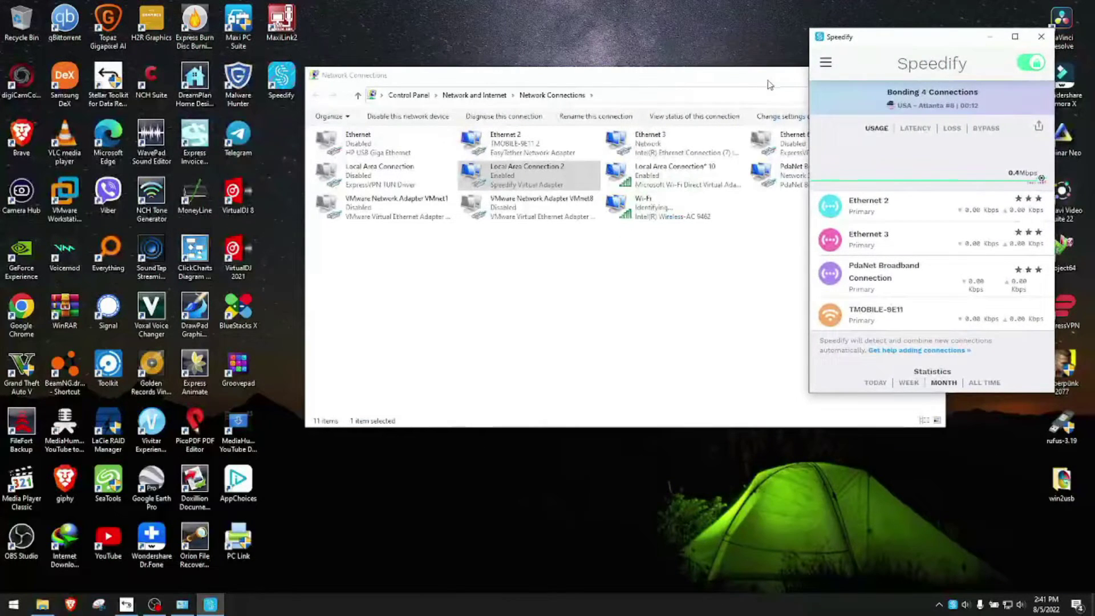
left_click_drag(770, 85, 526, 36)
left_click(702, 27)
left_click_drag(897, 50, 878, 32)
right_click(516, 152)
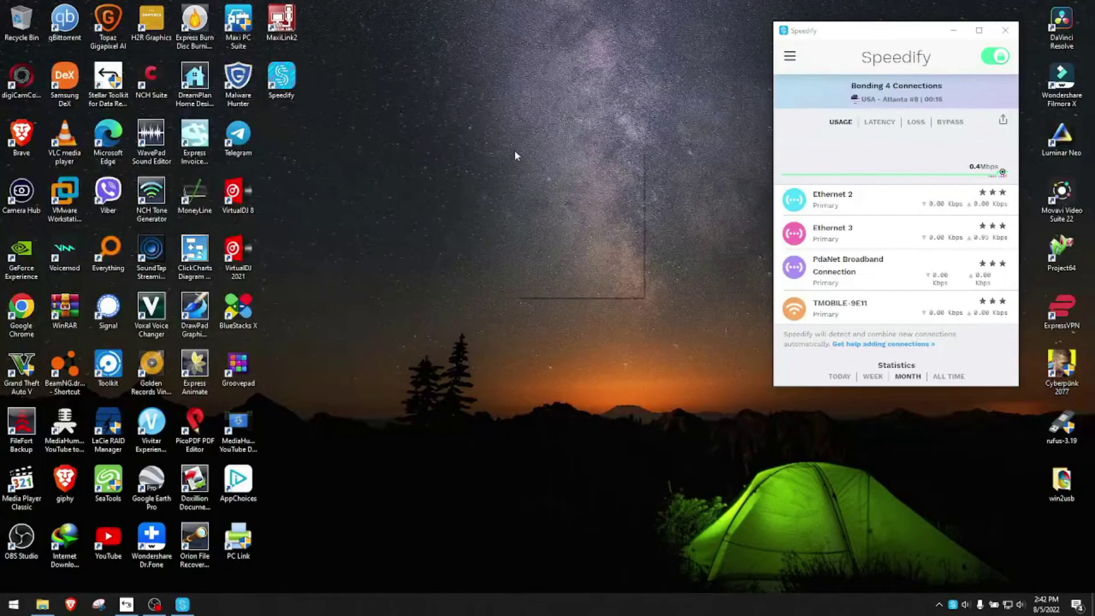
left_click(545, 184)
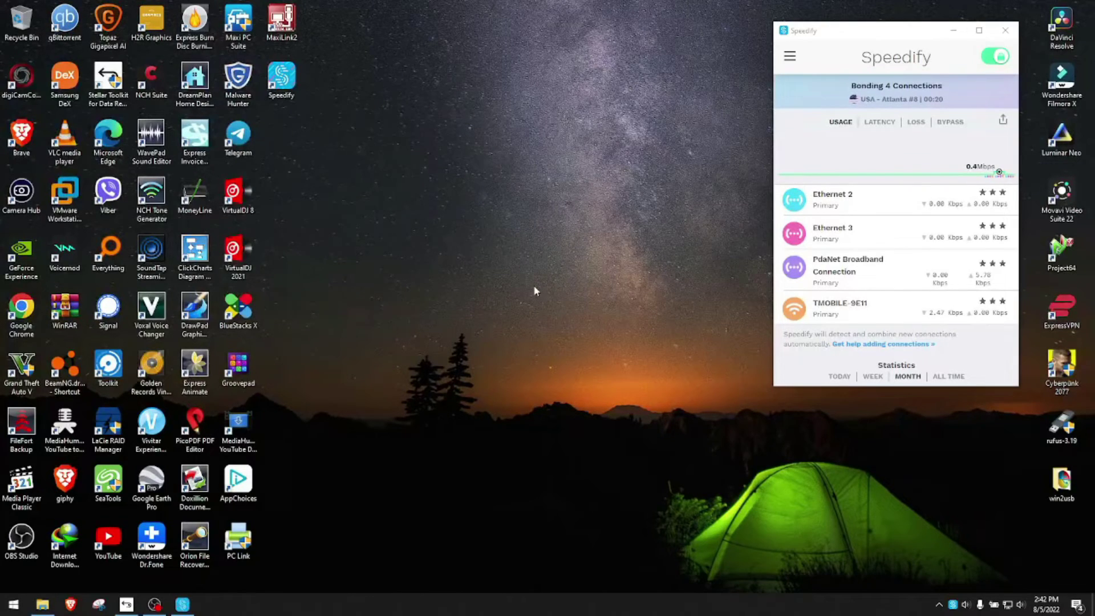
Measure the bonded connection's speed on speedtest.net in Brave, and close the browser.
left_click(67, 612)
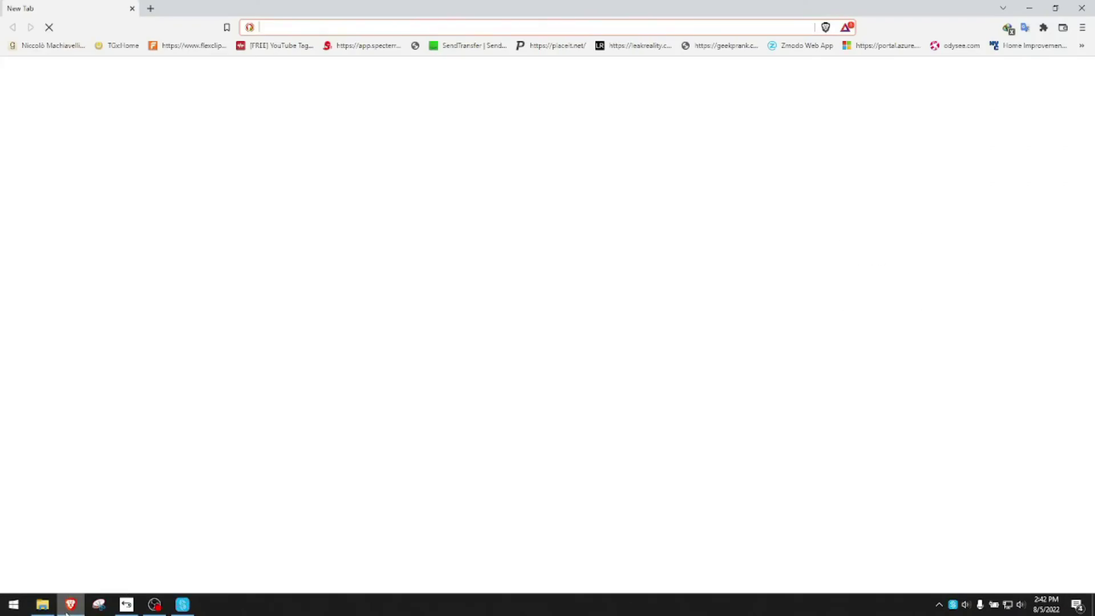
type("speedtest.net")
key("Return")
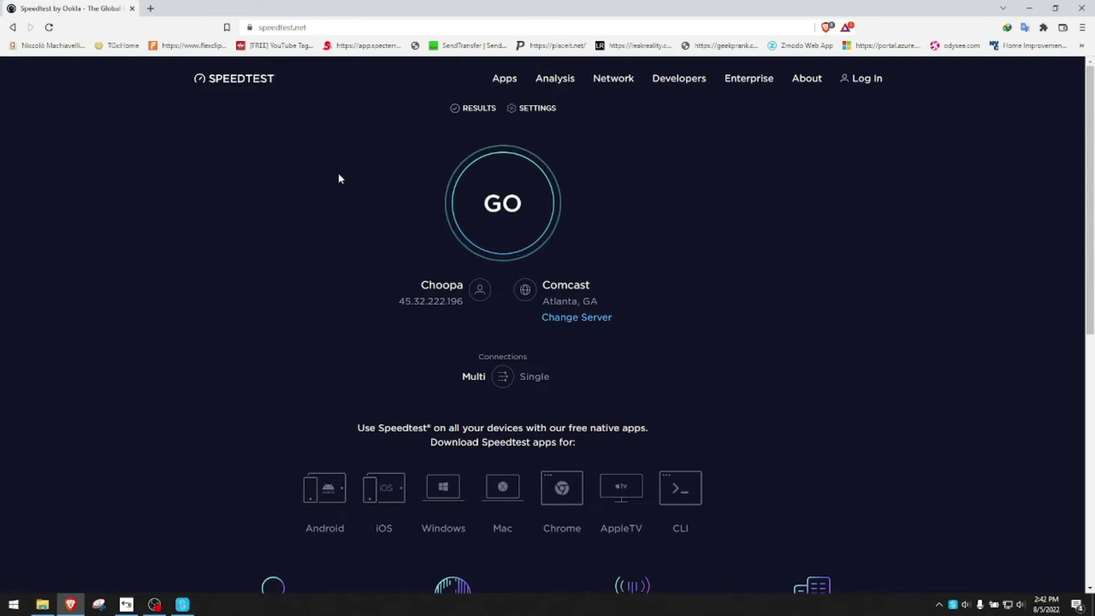
left_click(507, 210)
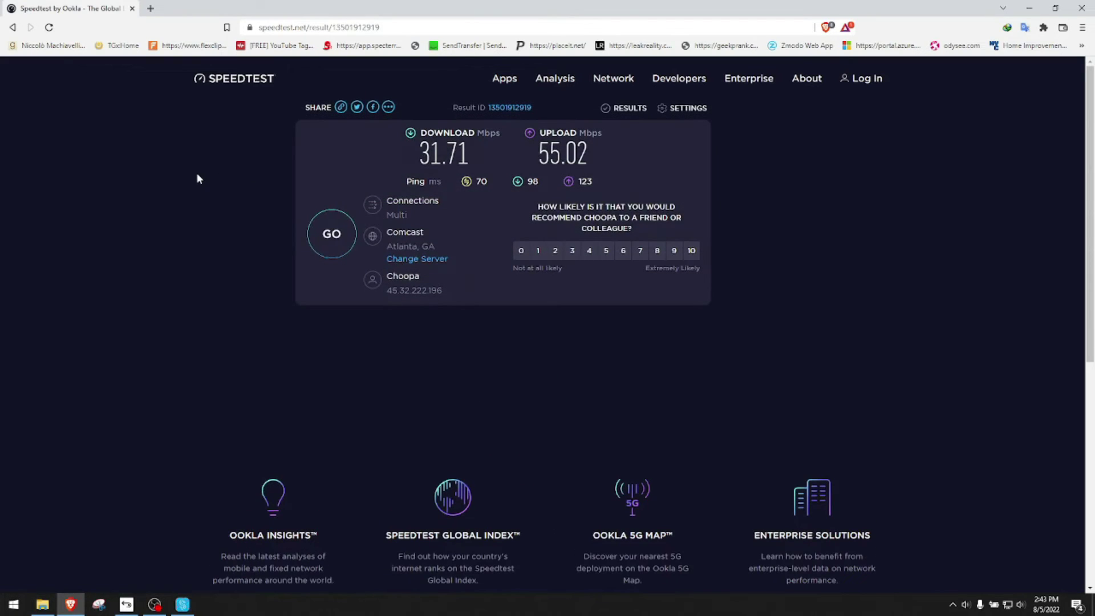
left_click(151, 8)
left_click(132, 9)
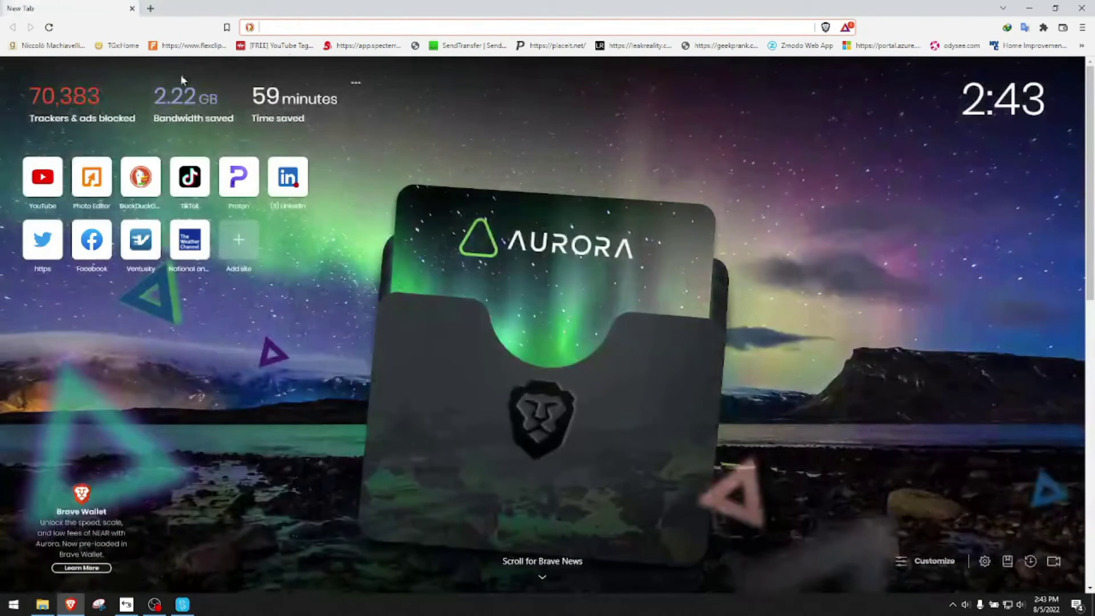
left_click(1082, 8)
Enlarge the Speedify window to reveal its full statistics, and repeat the speedtest.net measurement in Brave.
left_click_drag(899, 38, 908, 23)
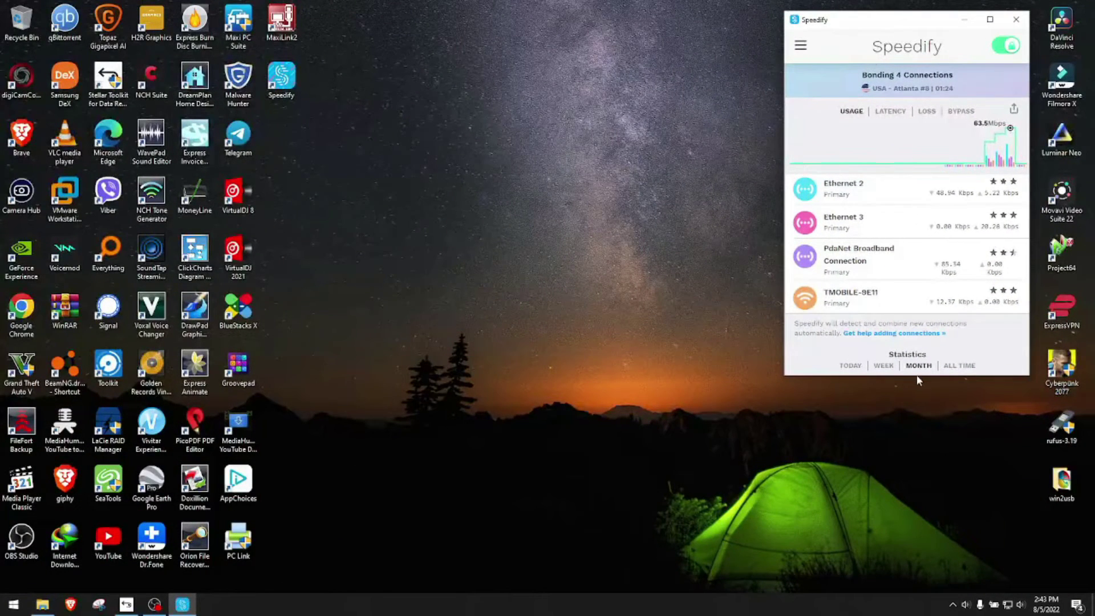
left_click_drag(917, 376, 892, 522)
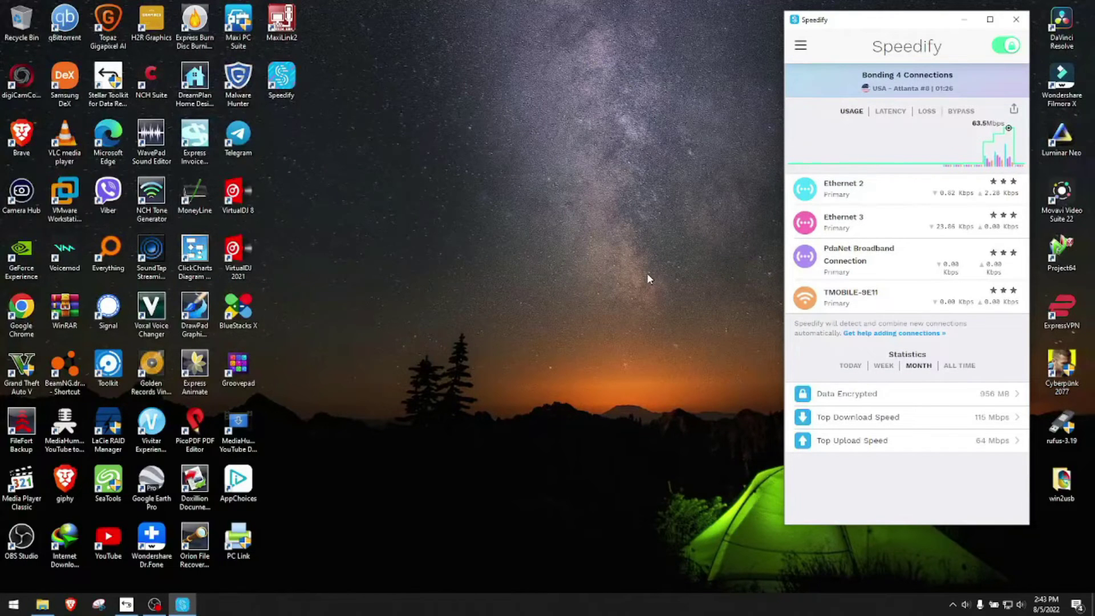
left_click(69, 604)
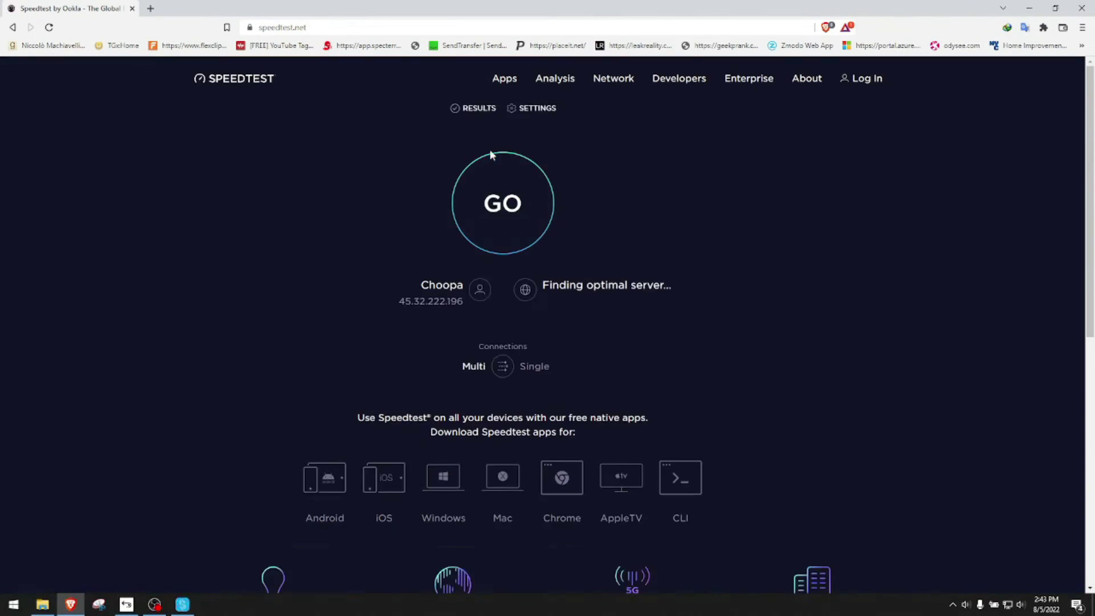
left_click(490, 153)
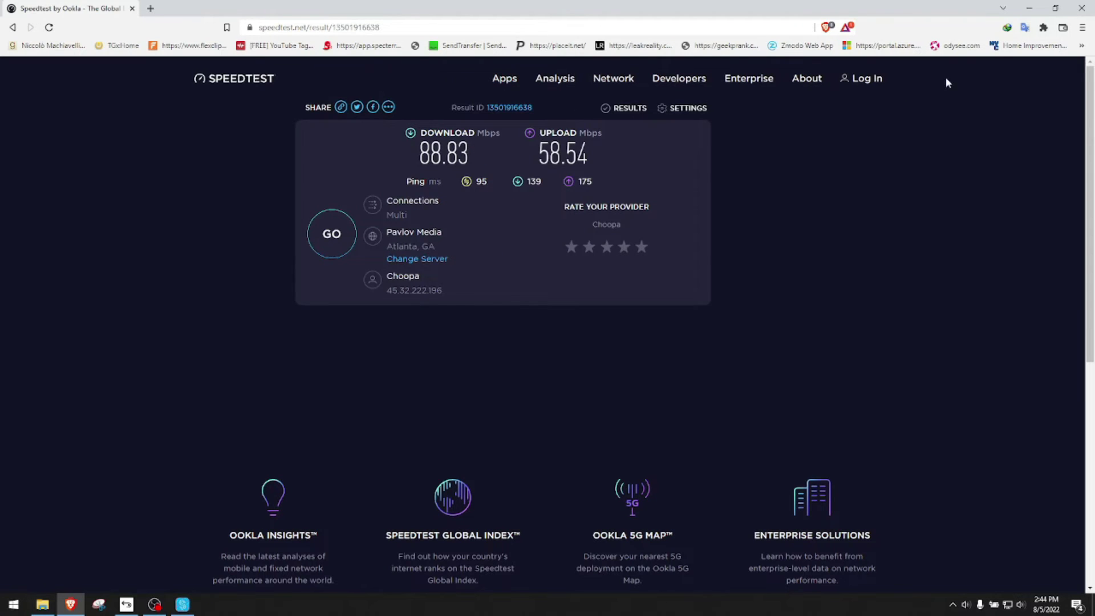
left_click(1082, 8)
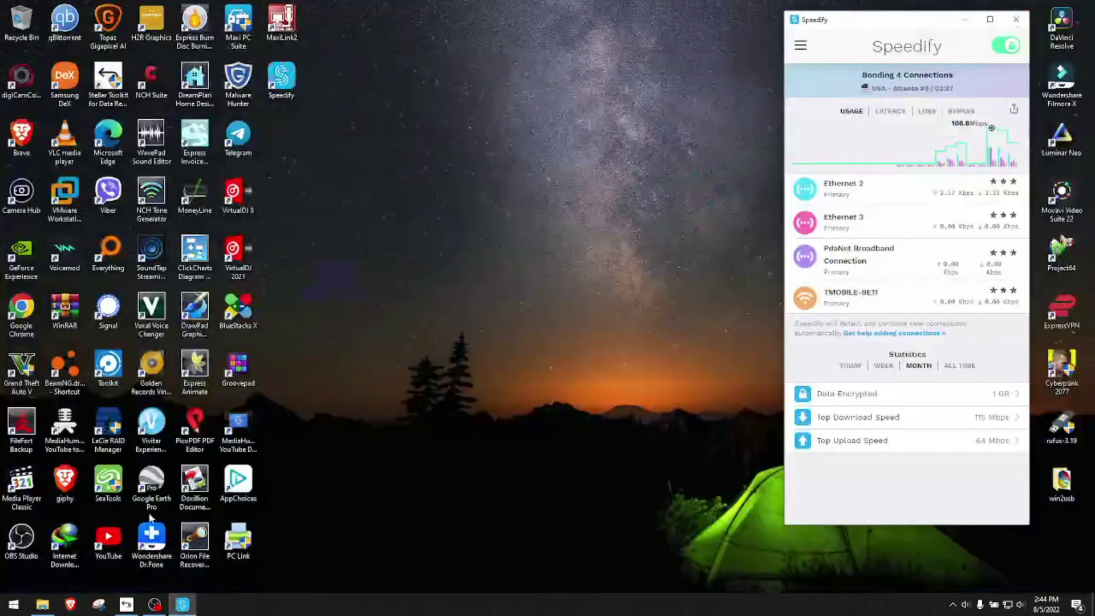
Run another speedtest.net measurement of the bonded connection from a fresh Brave tab, and close the browser.
left_click(70, 604)
left_click(152, 8)
left_click(132, 8)
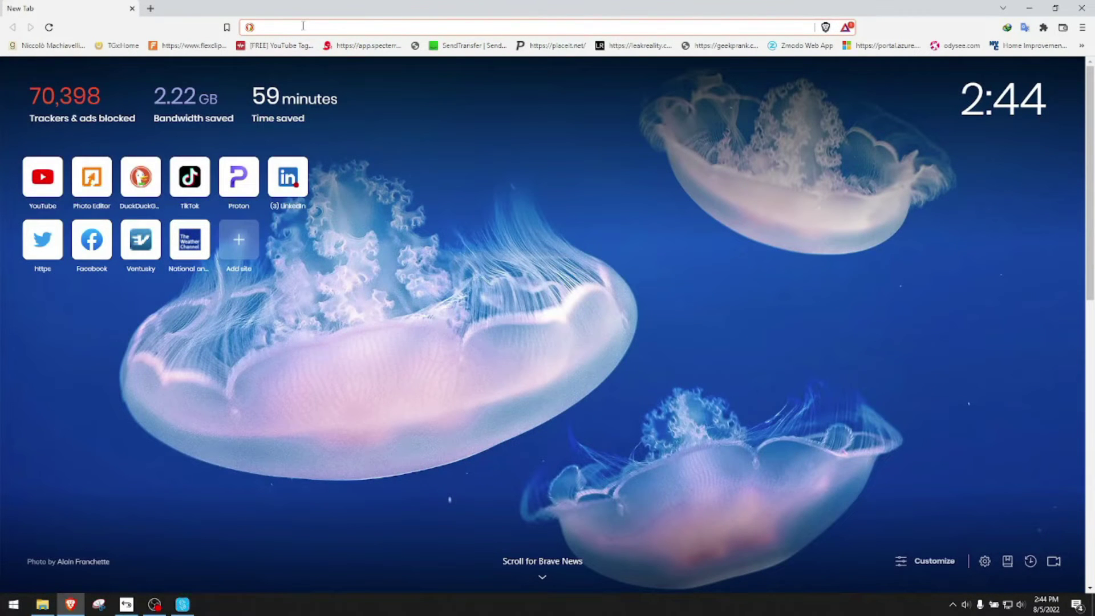
type("speedtest.net")
key("Return")
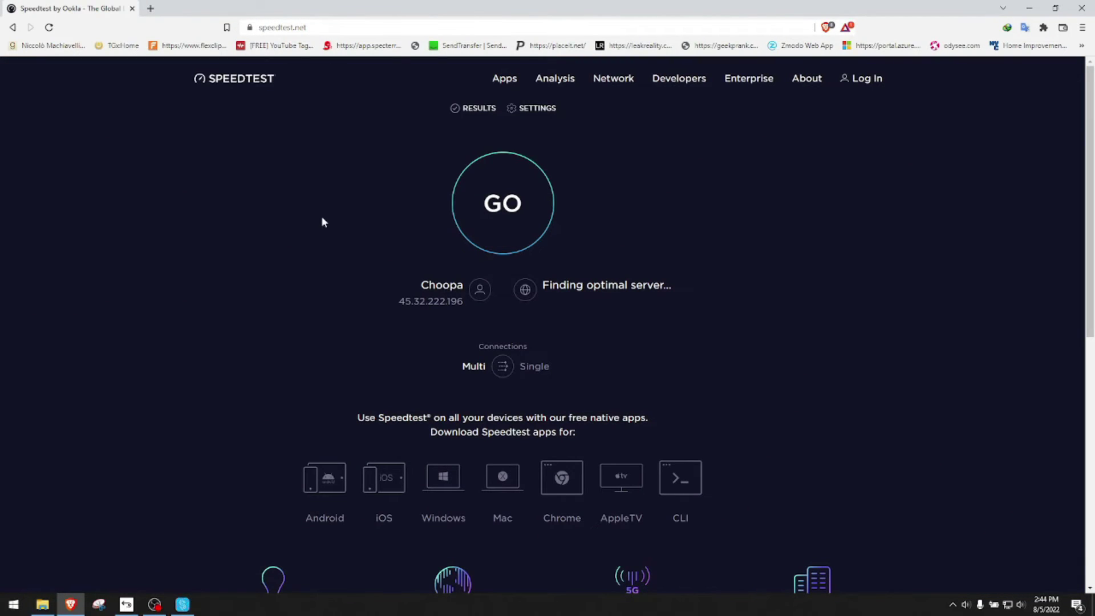
left_click(520, 195)
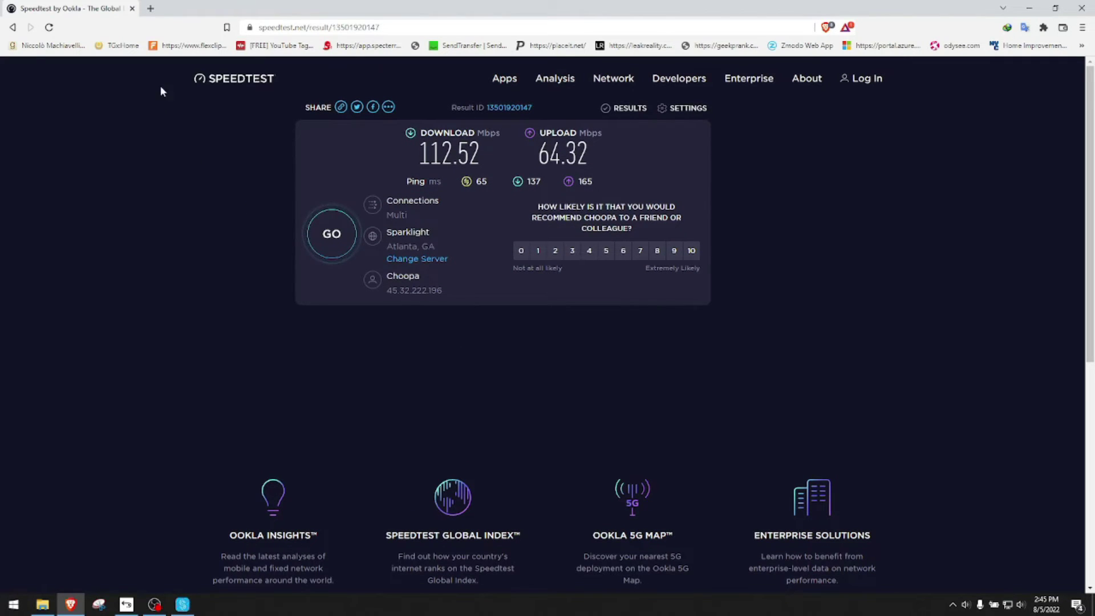
left_click(148, 8)
left_click(131, 8)
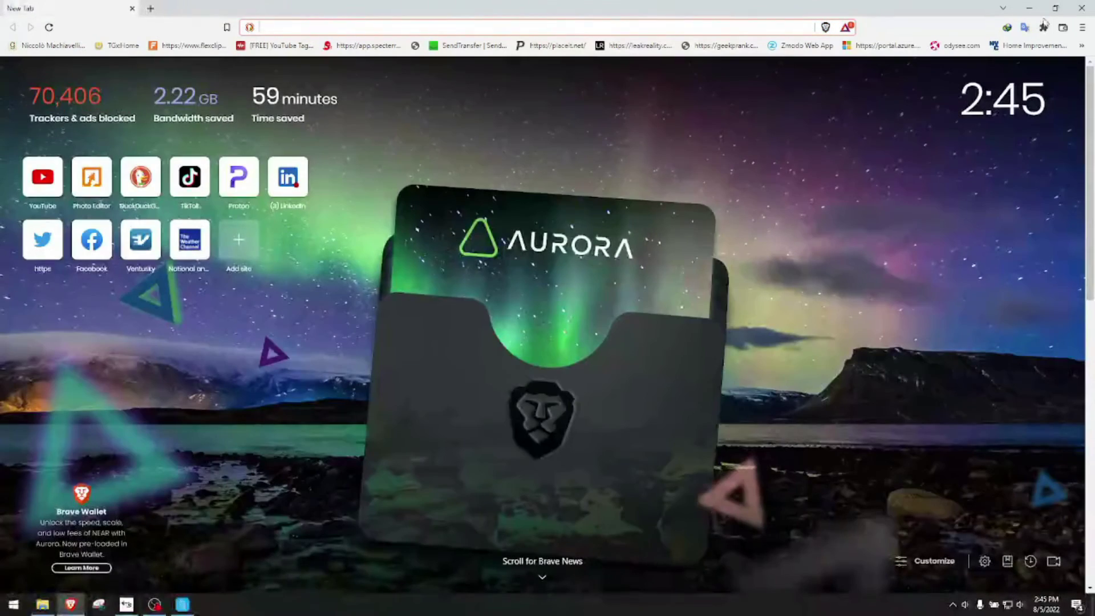
left_click(1080, 10)
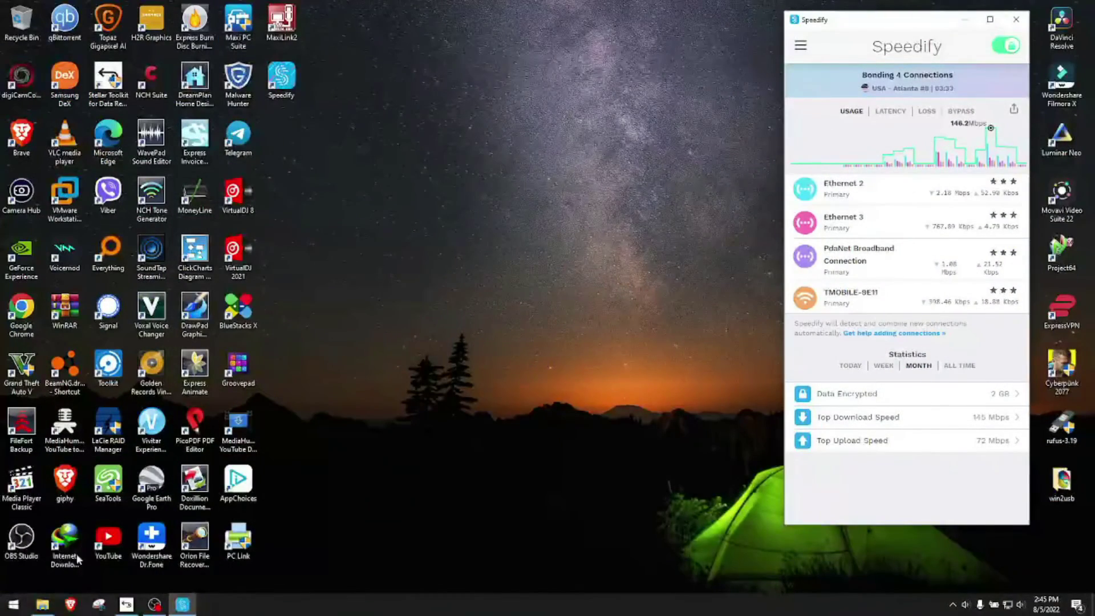
Reopen Brave for a further speedtest.net run and check Speedify's usage graph and per-connection traffic.
left_click(70, 605)
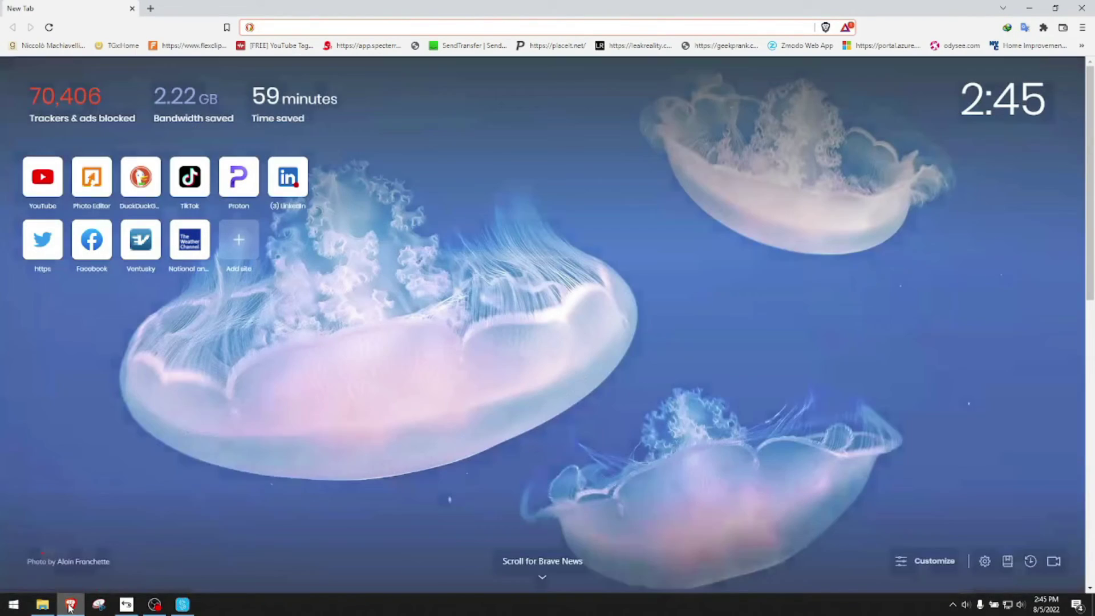
type("speedtest.net")
key("Return")
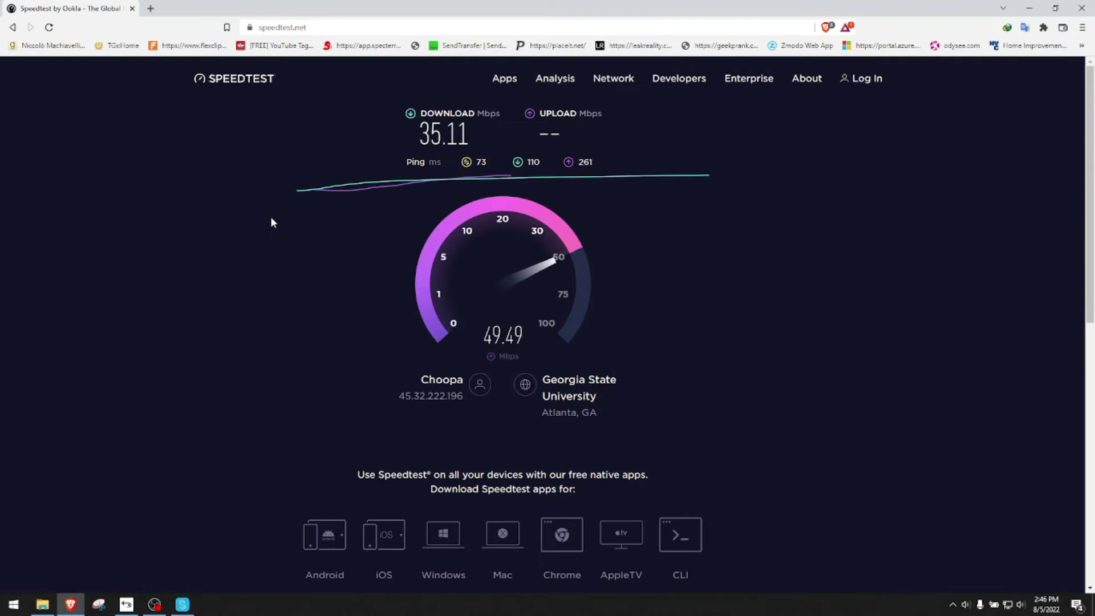
left_click(182, 606)
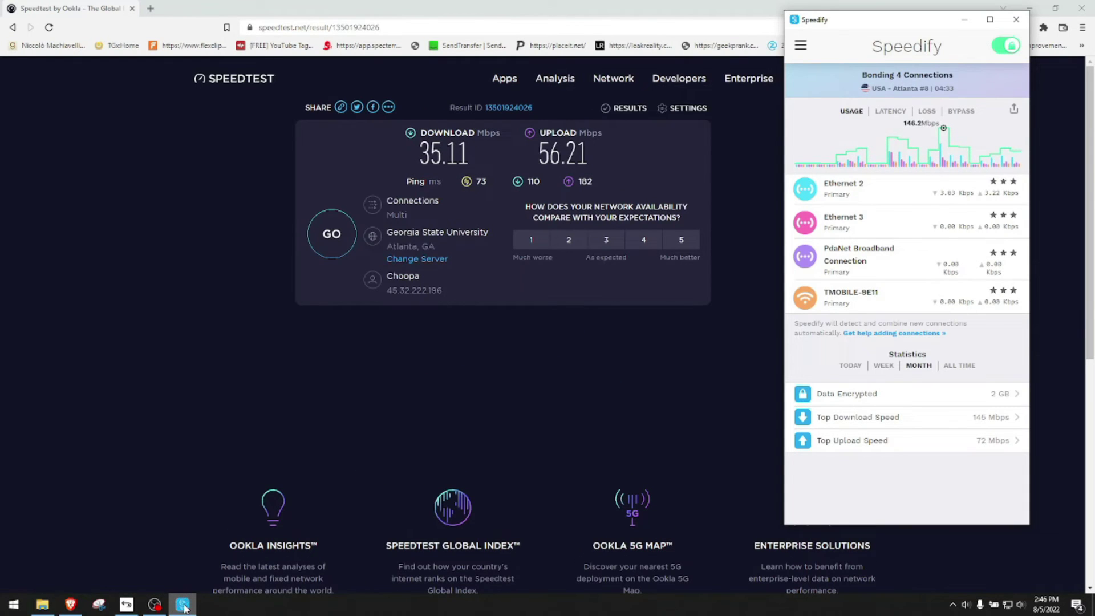
left_click(182, 606)
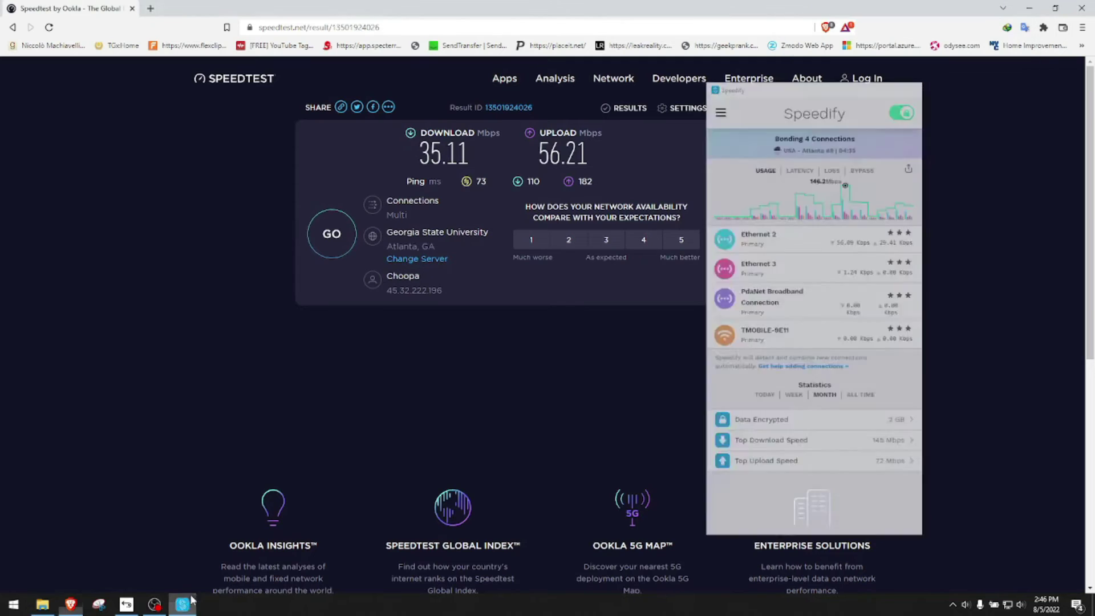
Reload speedtest.net, measure the bonded speed once more, and return to Speedify from the desktop.
left_click(49, 27)
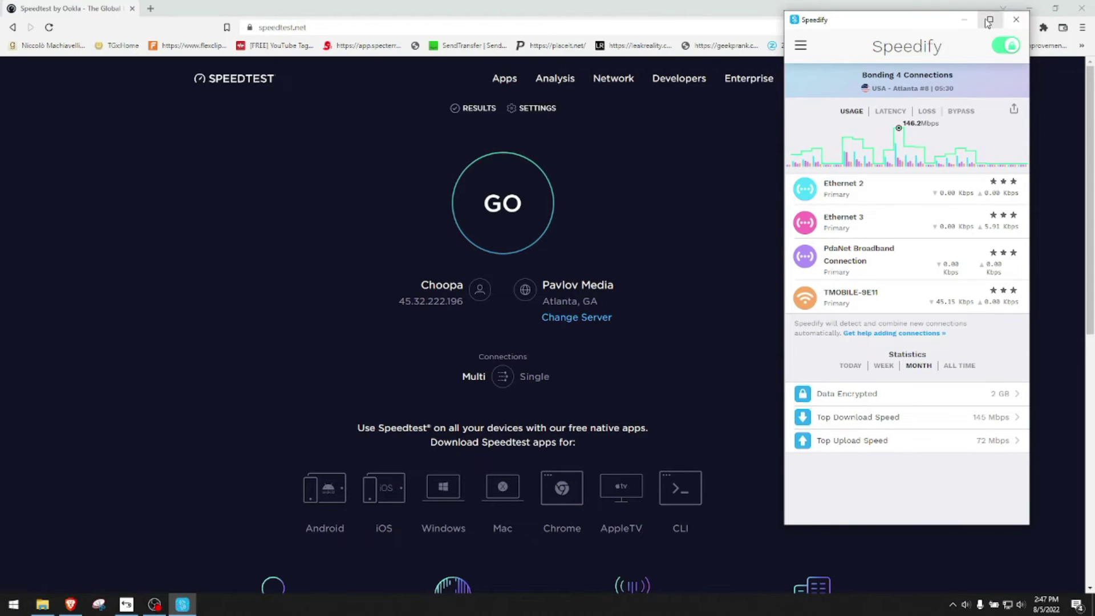
left_click(502, 203)
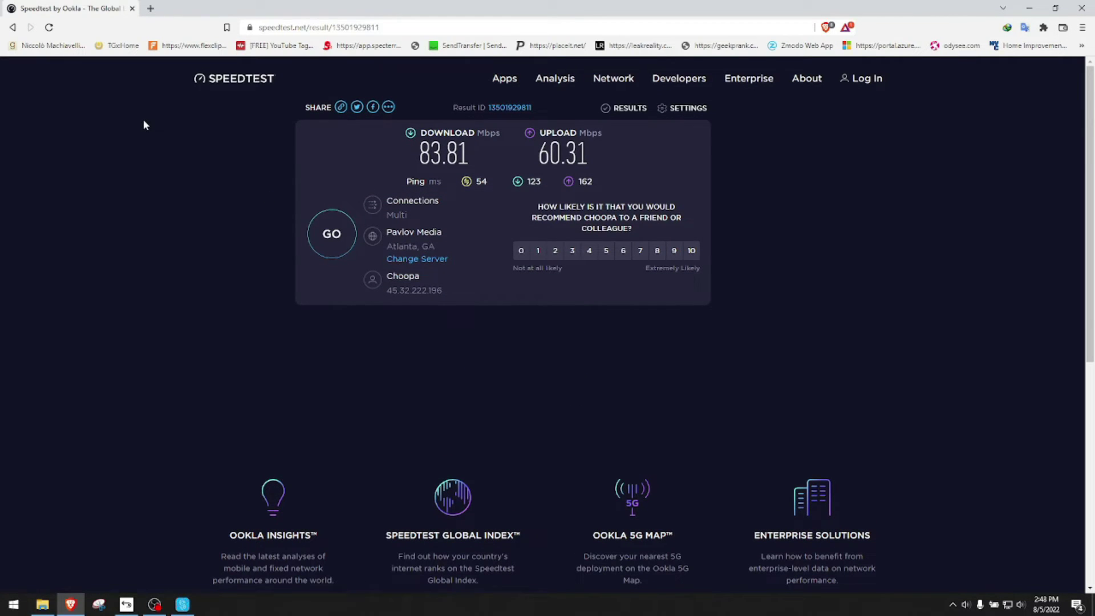
left_click(150, 9)
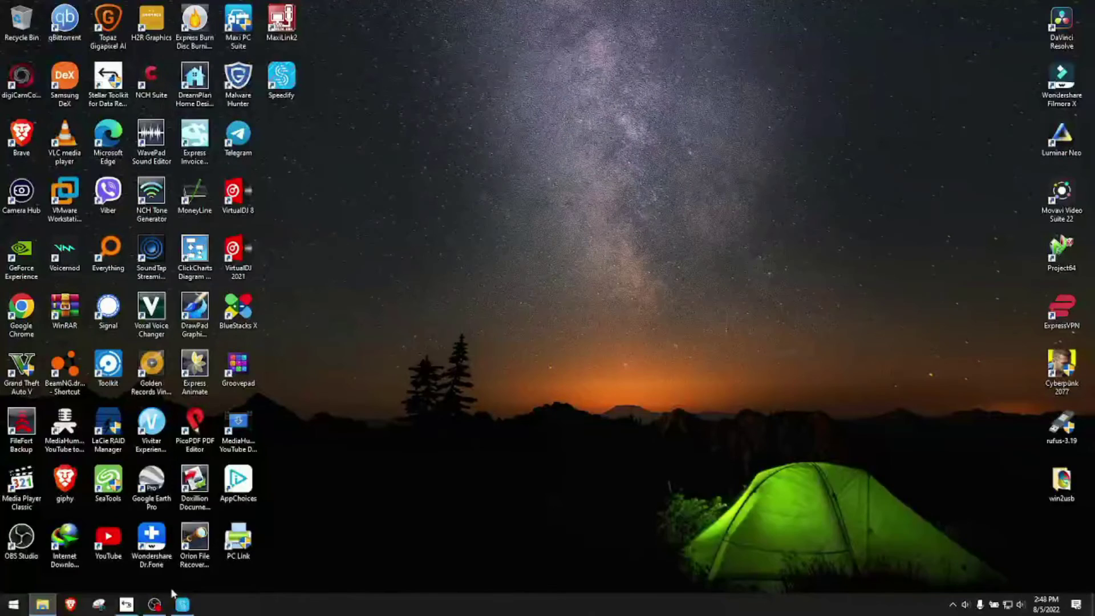
left_click(181, 604)
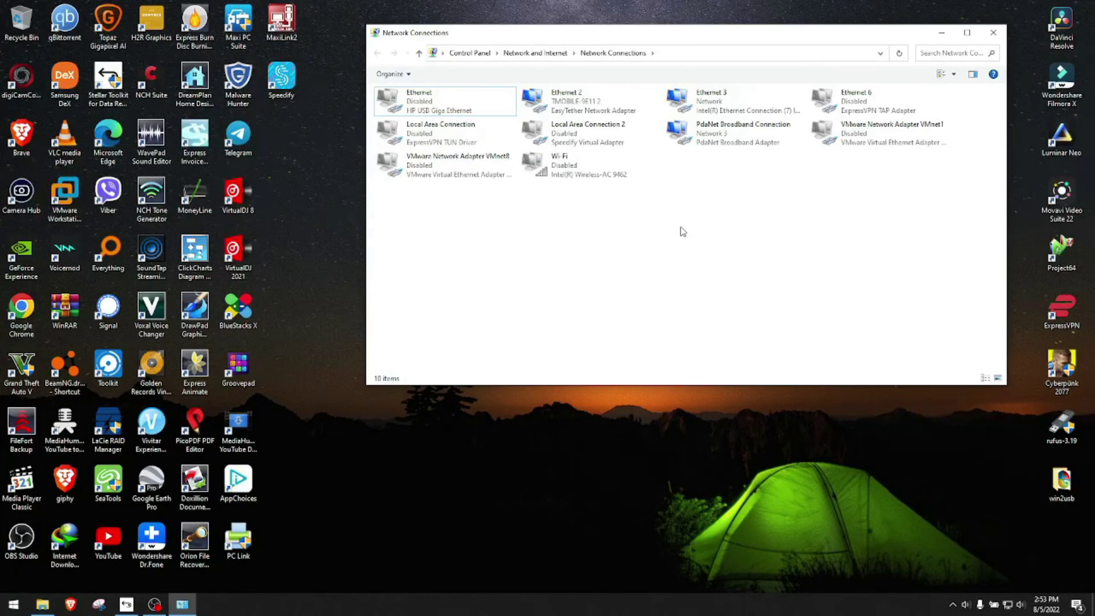
Bridge the Ethernet 2, Ethernet 3 and PdaNet Broadband Connection adapters in Network Connections.
left_click(585, 101)
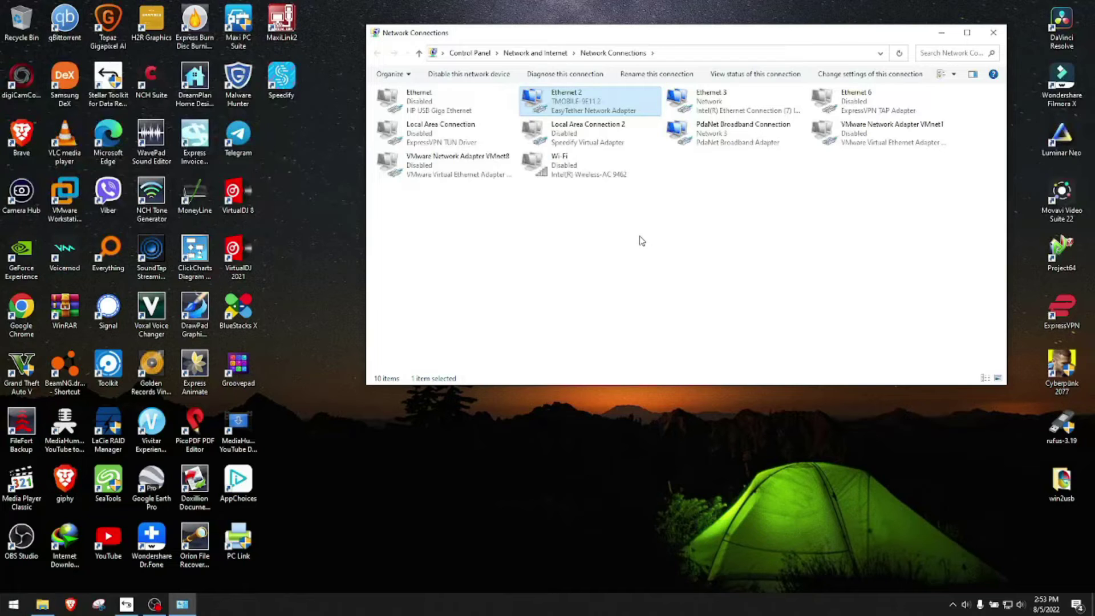
left_click(697, 134)
left_click(701, 102, "ctrl")
left_click(588, 98, "ctrl")
right_click(582, 93)
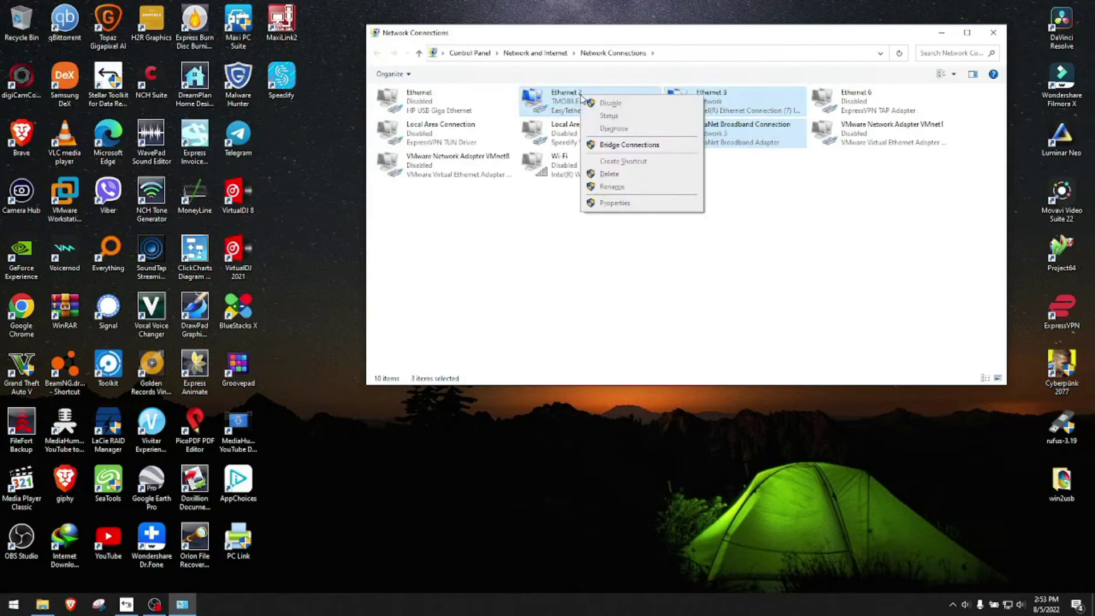
left_click(617, 145)
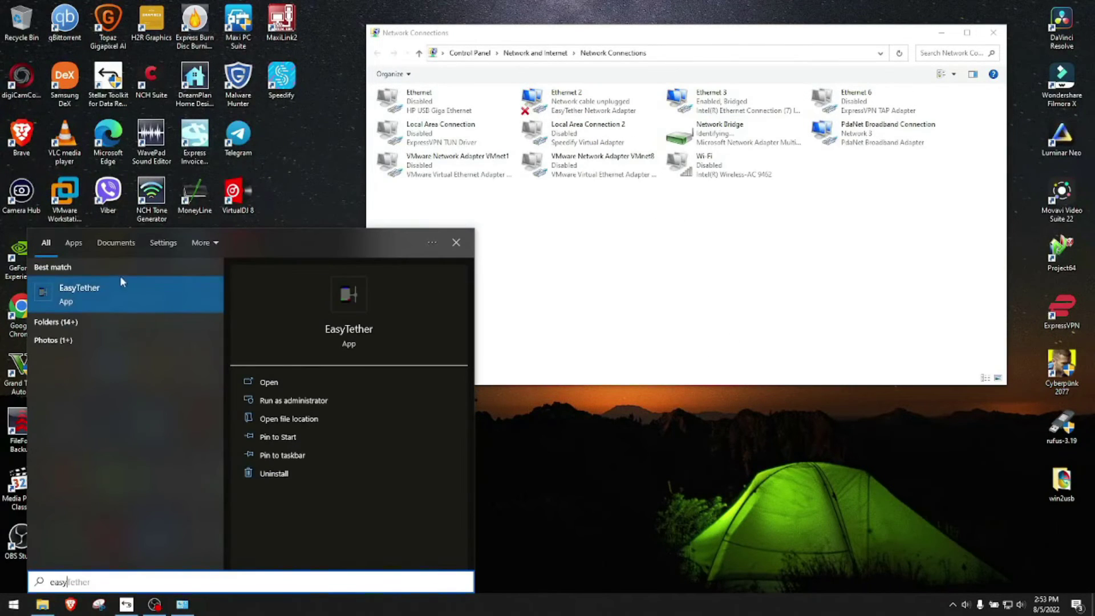
Launch EasyTether and connect it to the first listed USB Android phone.
left_click(120, 279)
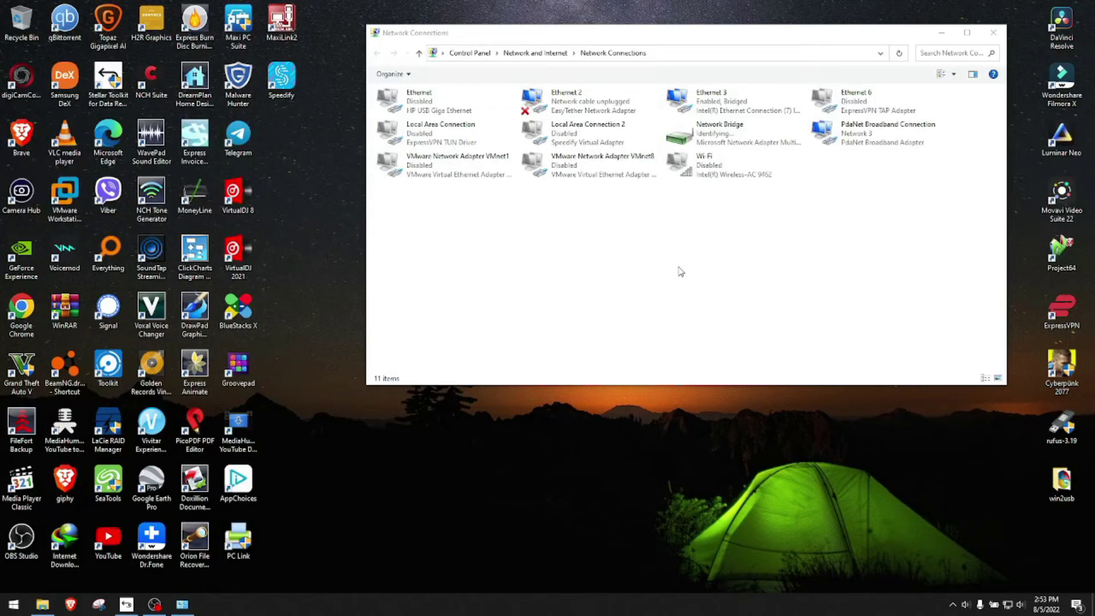
left_click(952, 603)
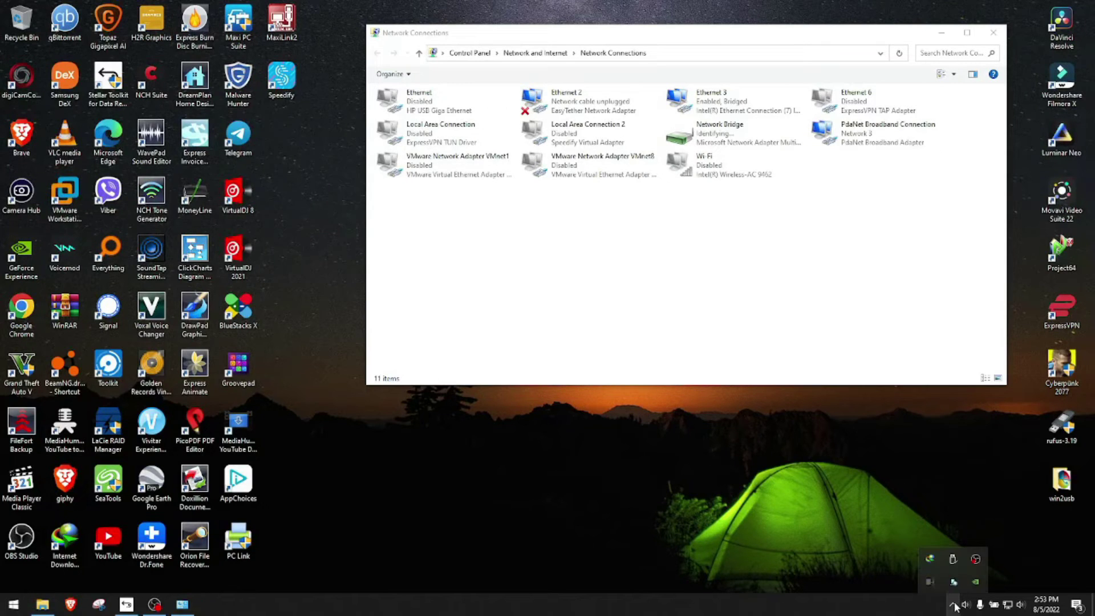
right_click(930, 582)
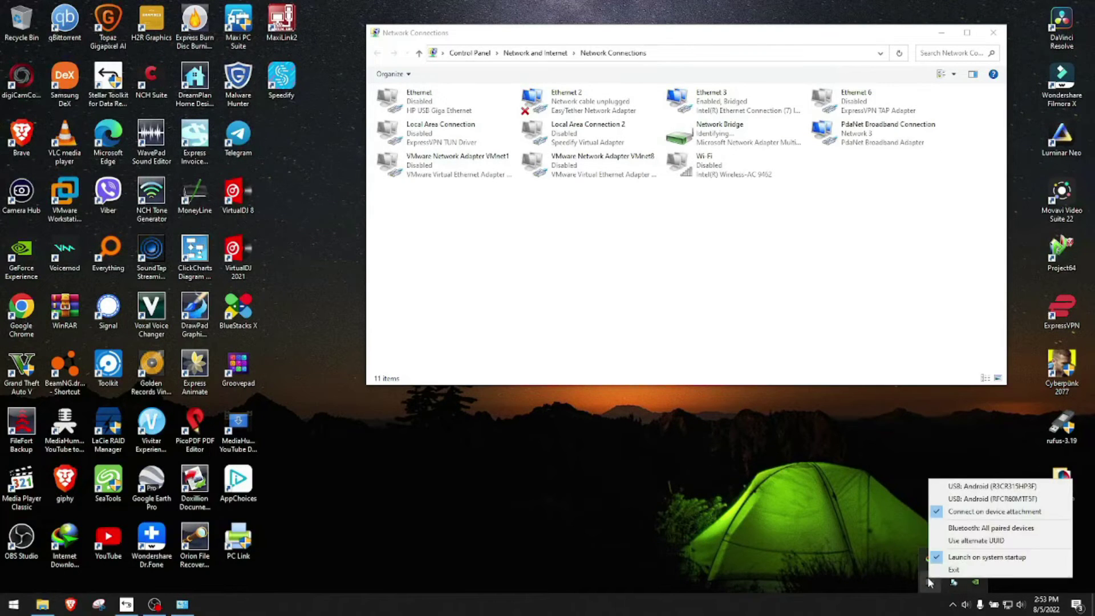
left_click(970, 486)
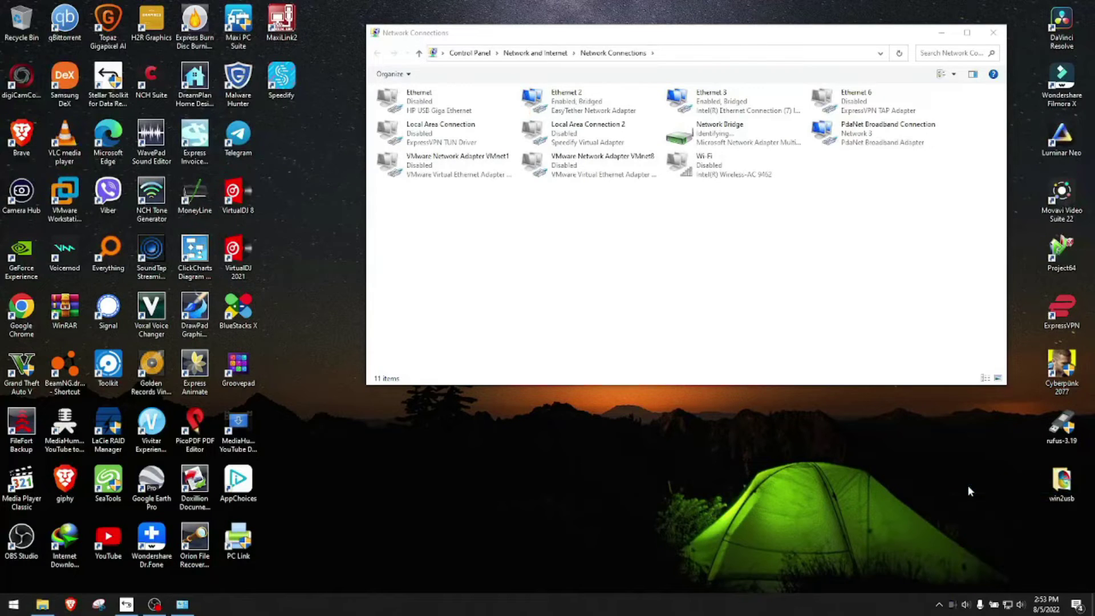
Refresh the Network Connections list and select the Network Bridge to check its state.
right_click(697, 225)
key("Escape")
right_click(706, 226)
left_click(736, 273)
left_click(728, 132)
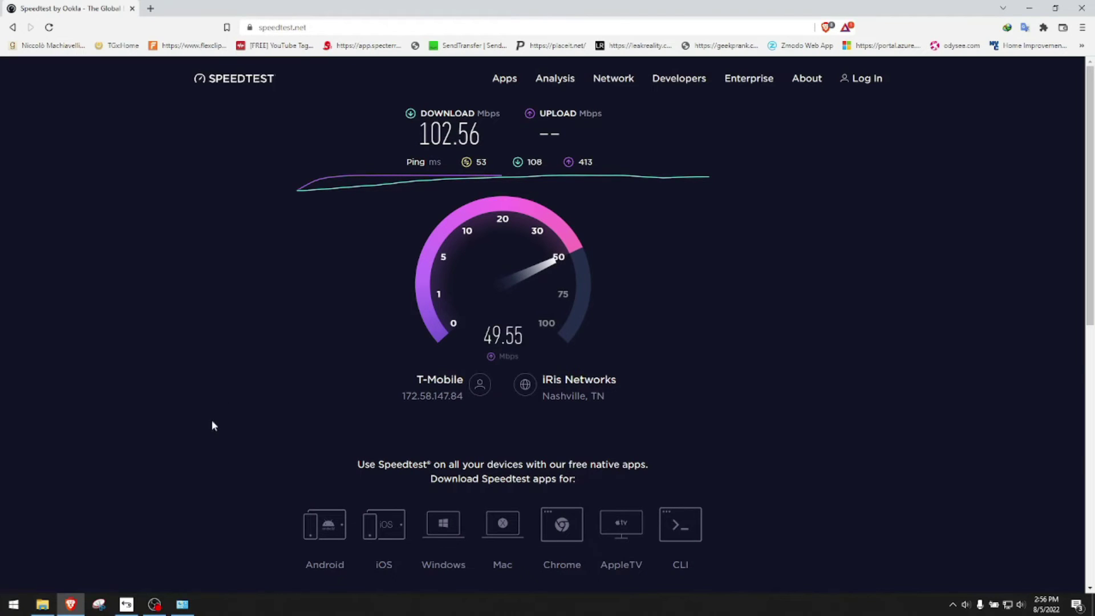
Check the bridged adapters in Network Connections beside the running speed test, and close that window.
left_click(183, 604)
left_click_drag(697, 35, 730, 385)
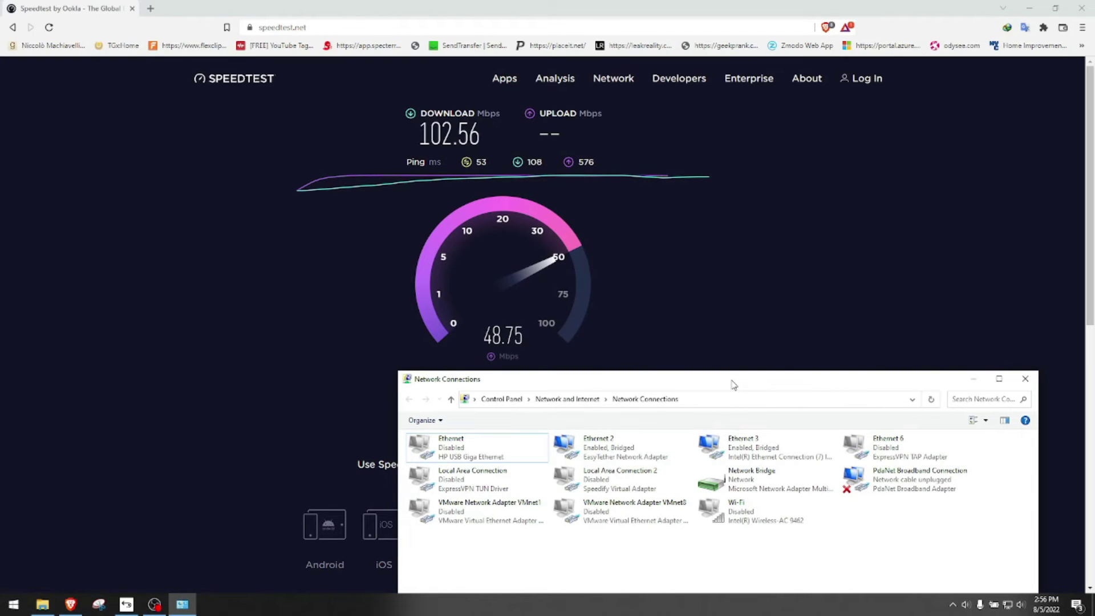
left_click(1021, 385)
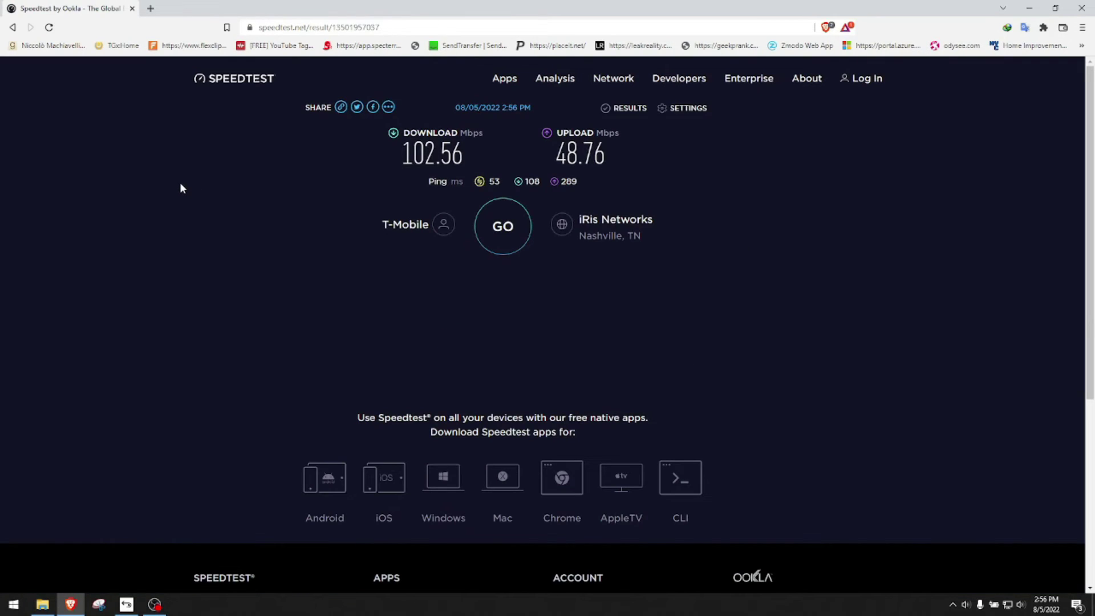
Repeat the speedtest.net measurement of the bridged connection, and run it once more from a fresh browser tab.
left_click(503, 226)
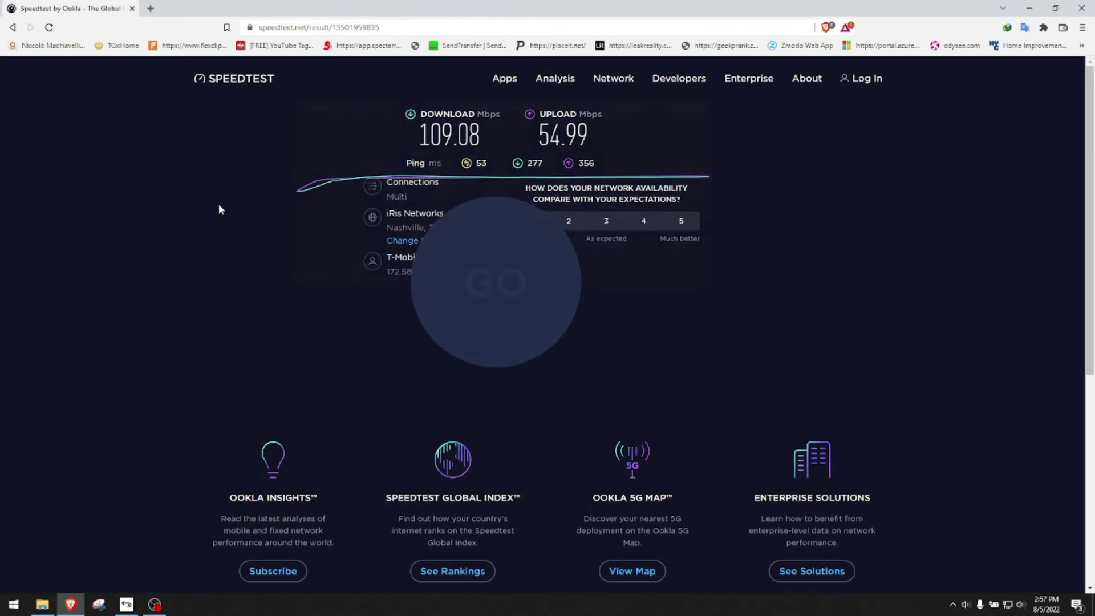
left_click(151, 9)
type("sp")
key("Return")
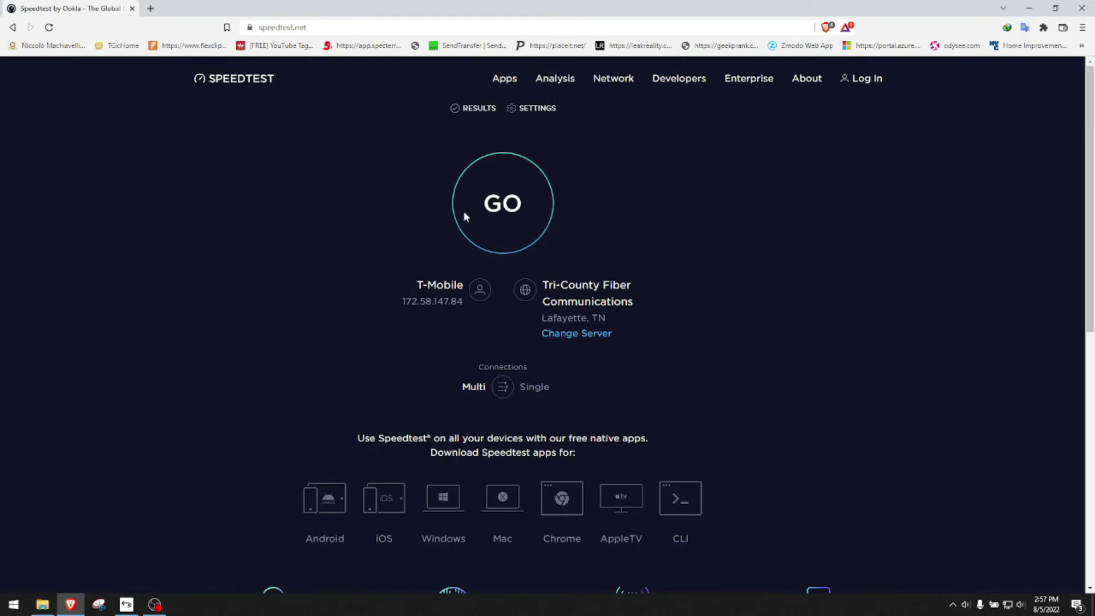
left_click(527, 205)
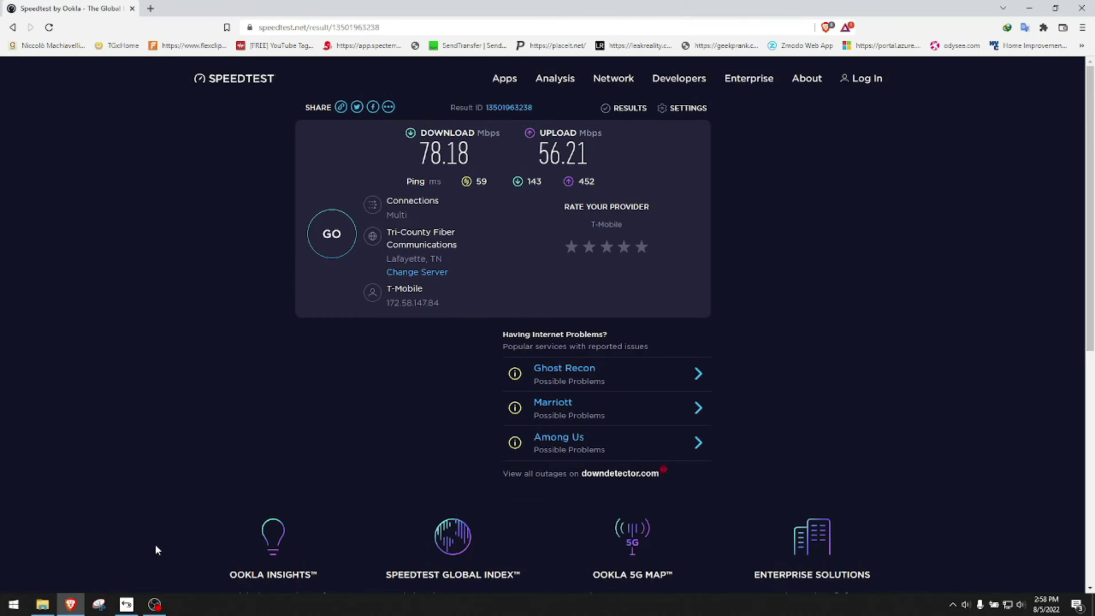
Open the adapter options from the Windows network settings, and disable and delete the Network Bridge.
right_click(1007, 604)
left_click(1024, 589)
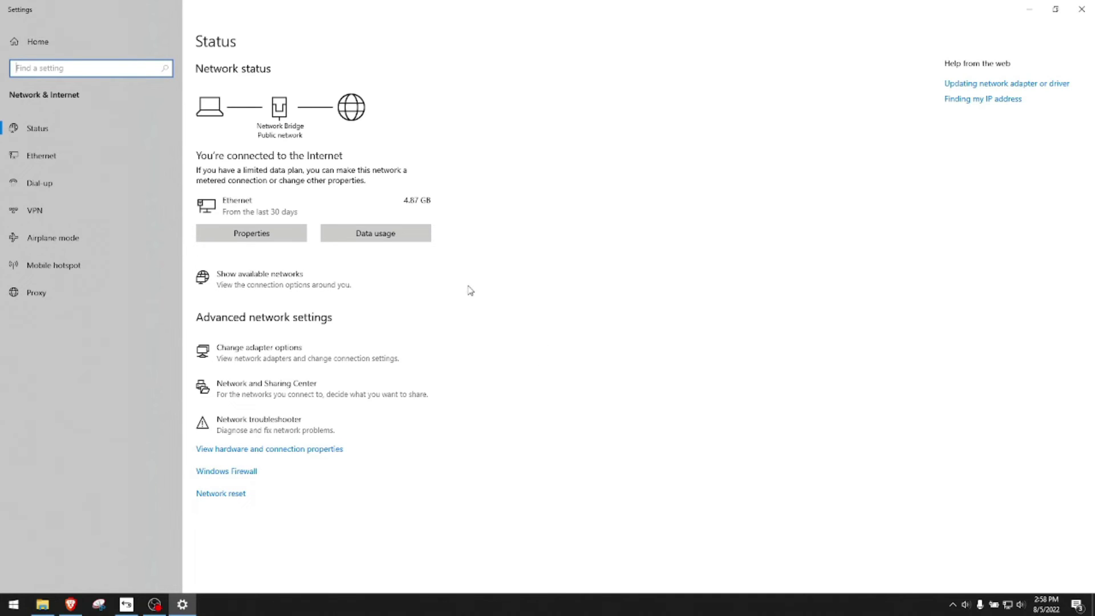
left_click(272, 354)
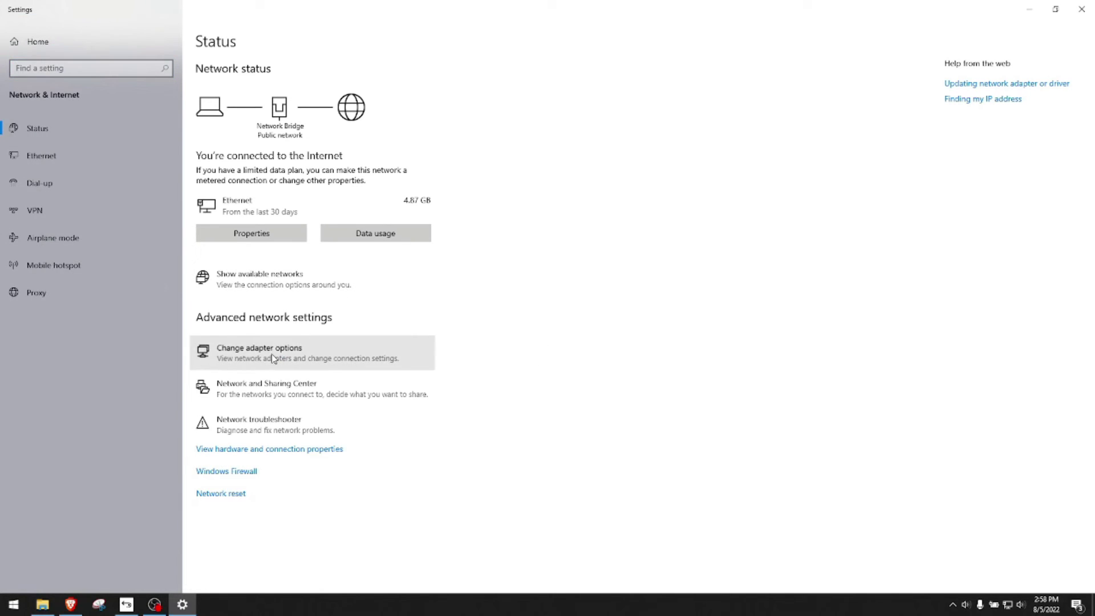
left_click_drag(772, 237, 706, 93)
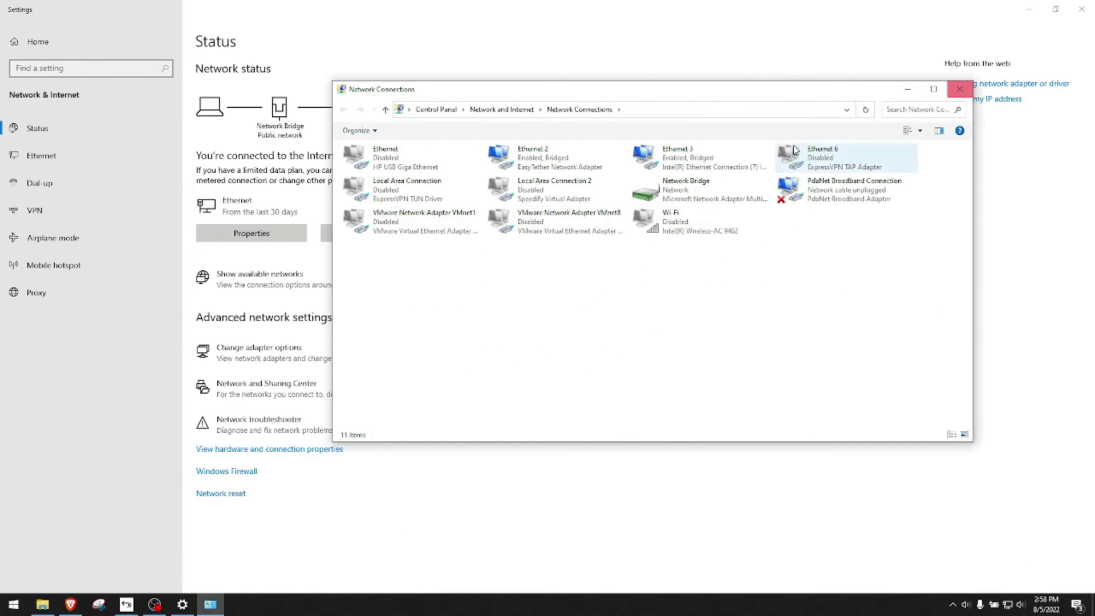
right_click(663, 190)
left_click(692, 198)
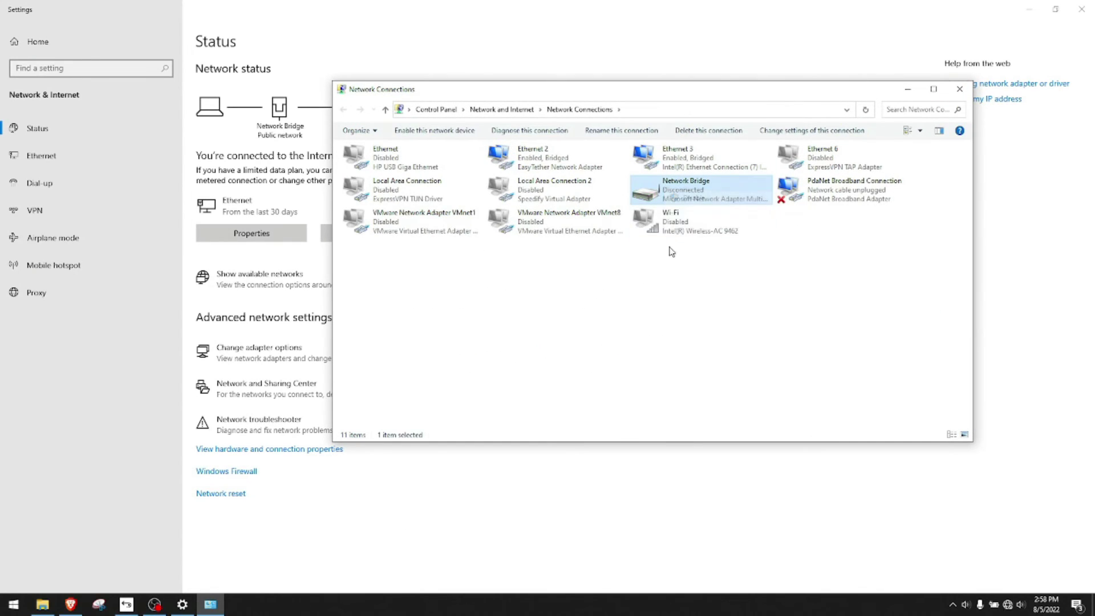
right_click(688, 197)
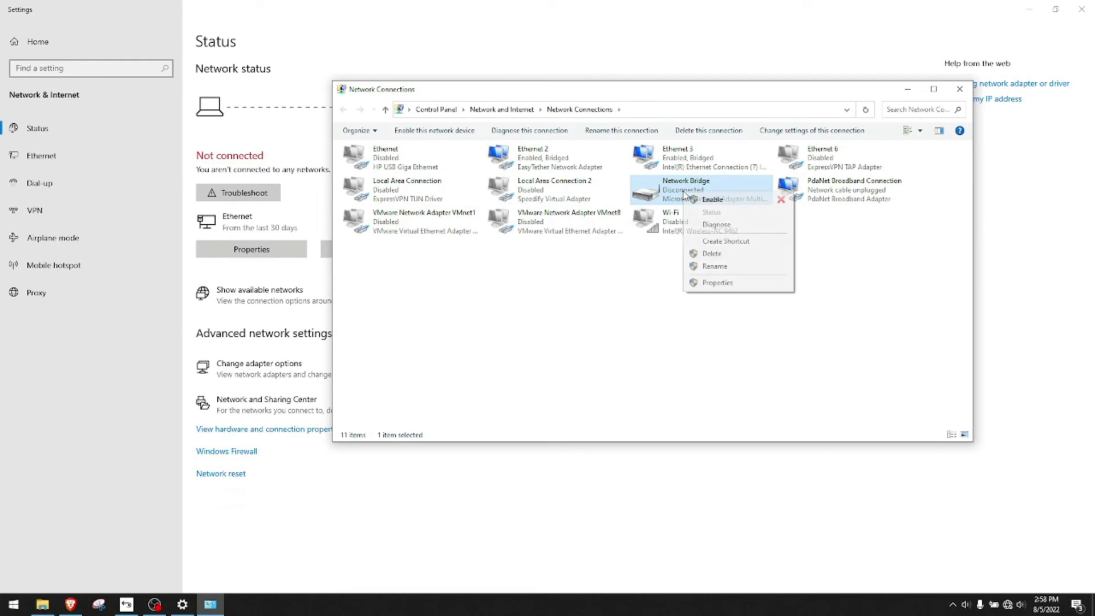
left_click(712, 255)
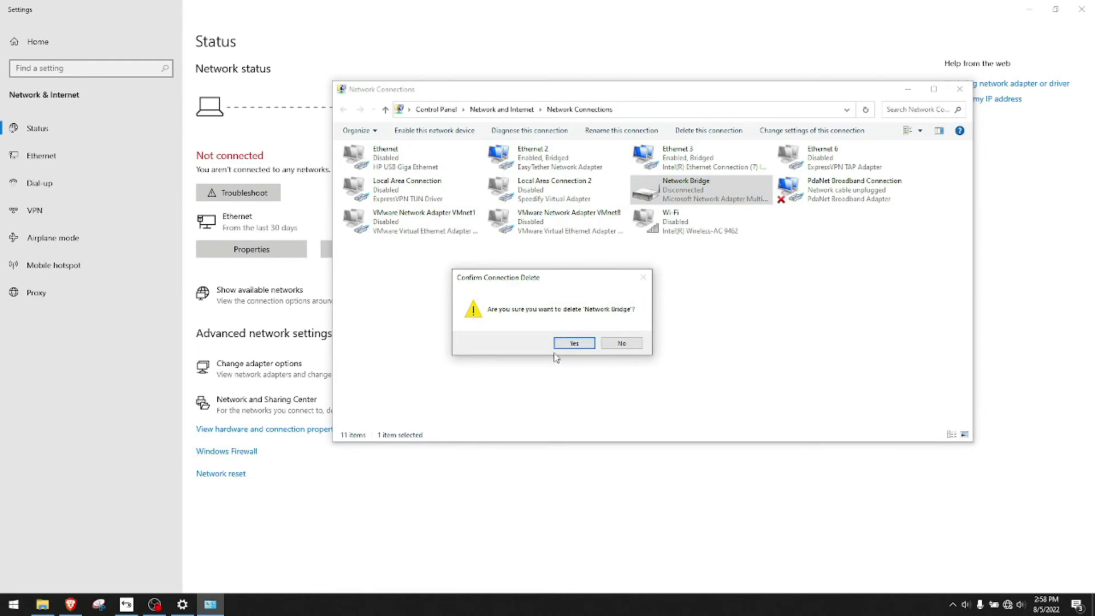
left_click(573, 346)
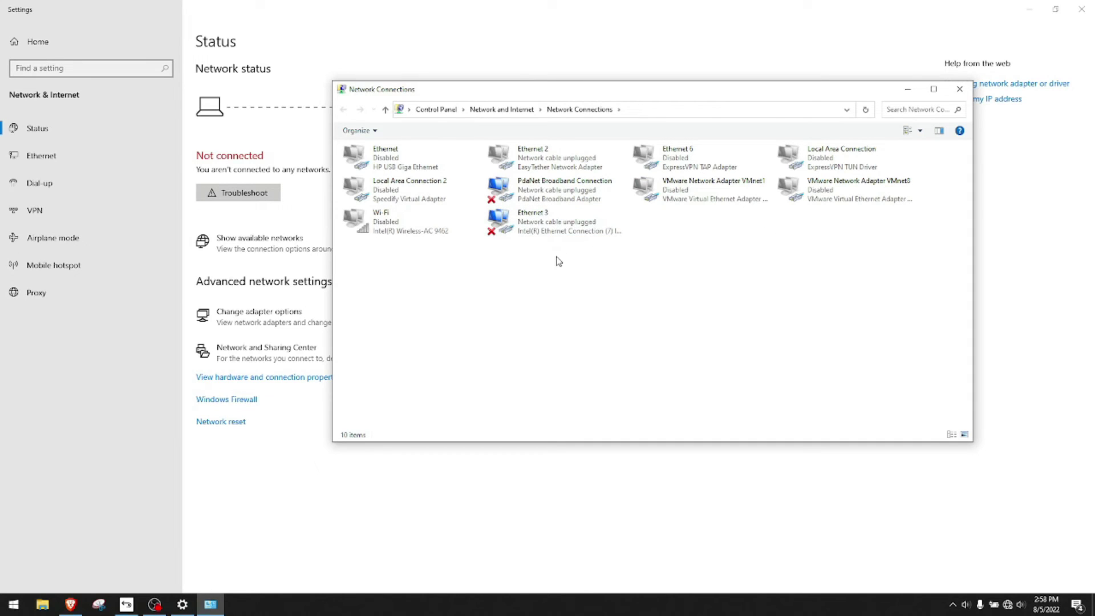
Refresh the adapter list and go through the Ethernet 2, Local Area Connection 2, Wi-Fi and Ethernet 3 entries.
right_click(703, 259)
left_click(734, 304)
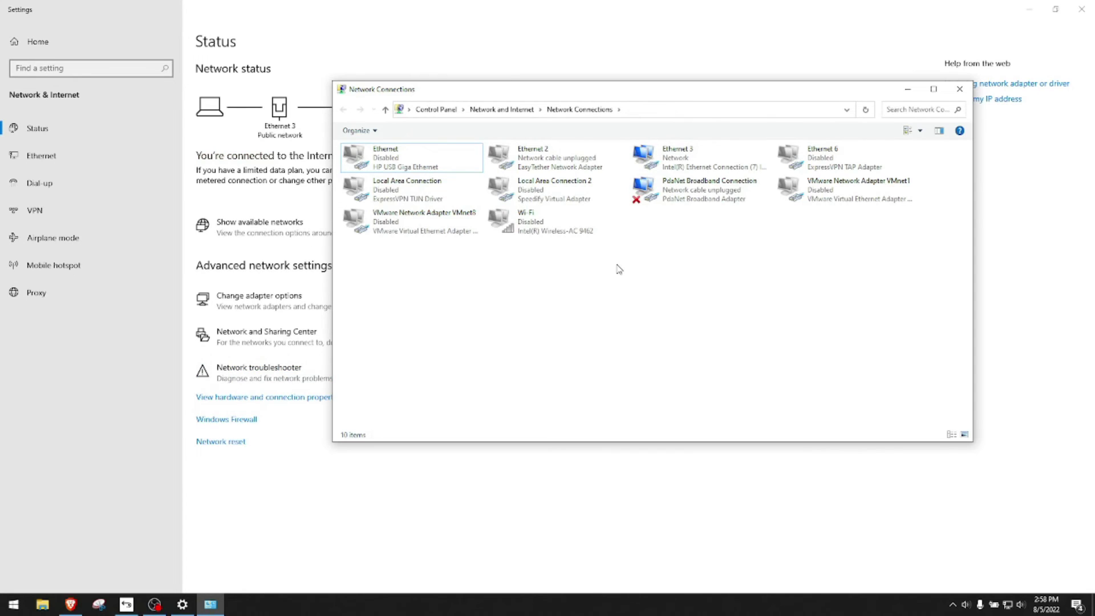
left_click(554, 163)
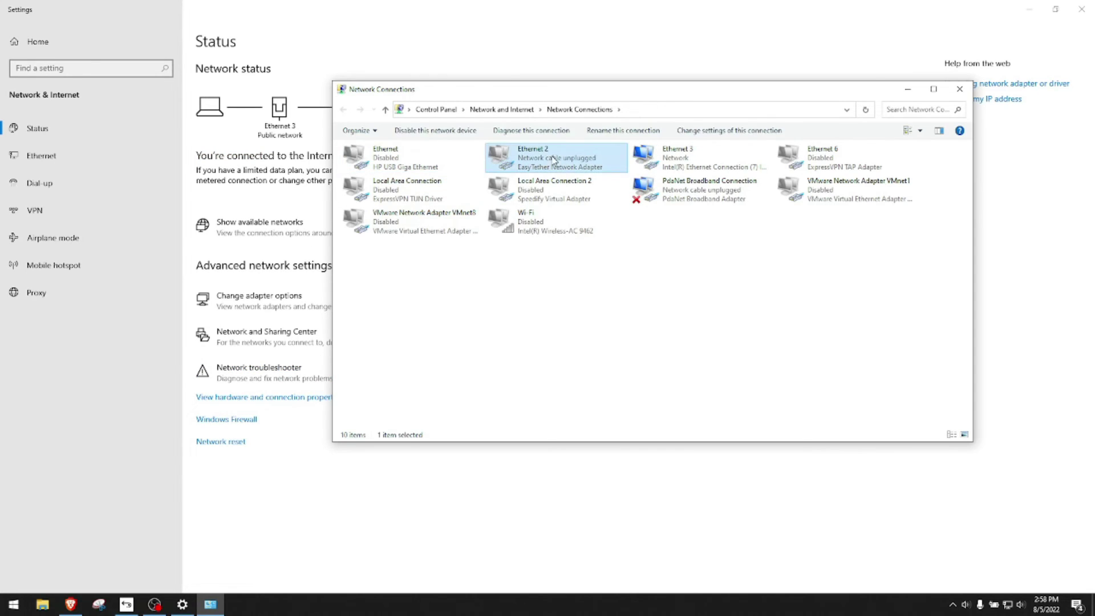
left_click(557, 193)
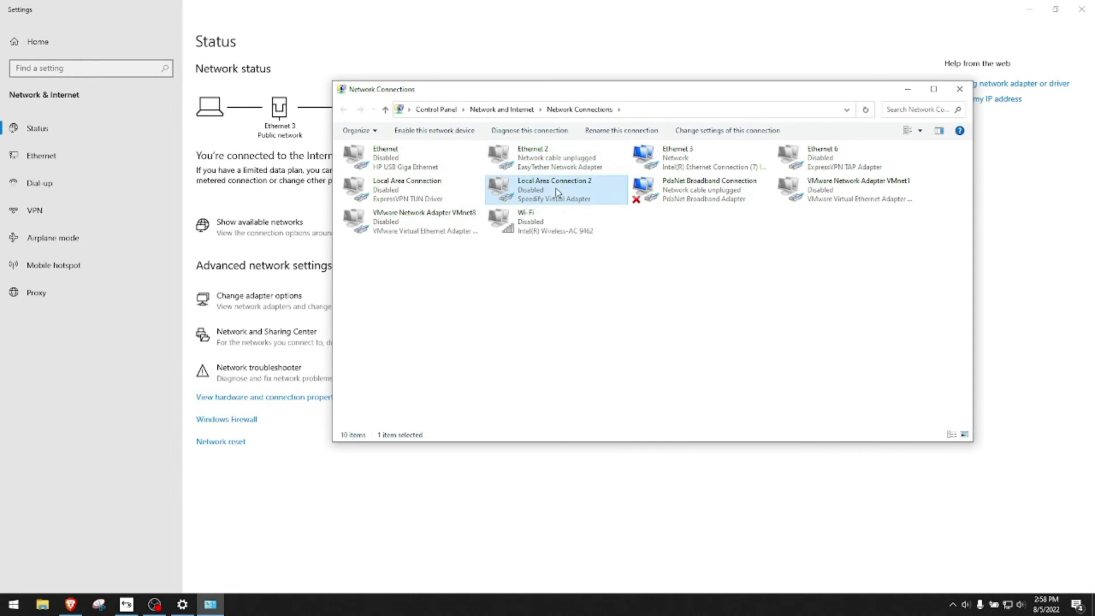
left_click(553, 221)
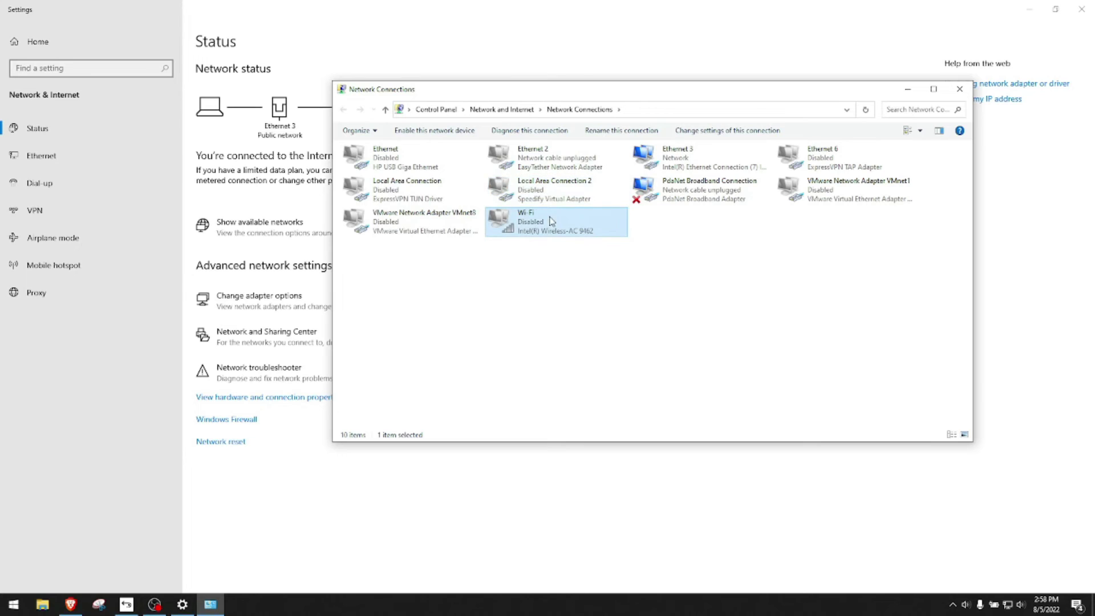
left_click(690, 158)
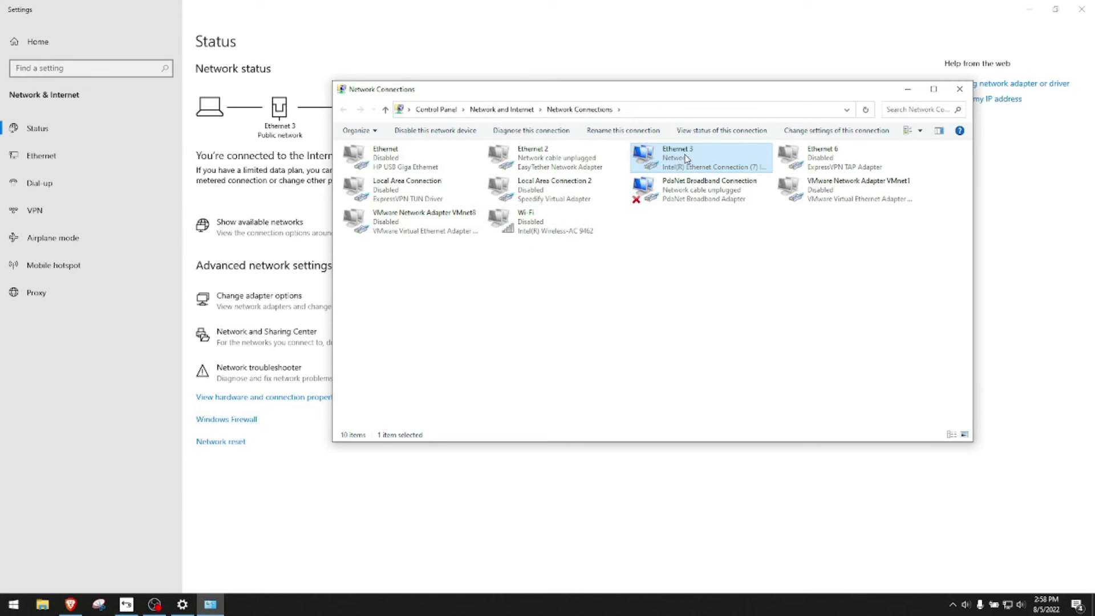
Disable the Ethernet 2 and PdaNet Broadband Connection adapters.
right_click(536, 155)
left_click(558, 164)
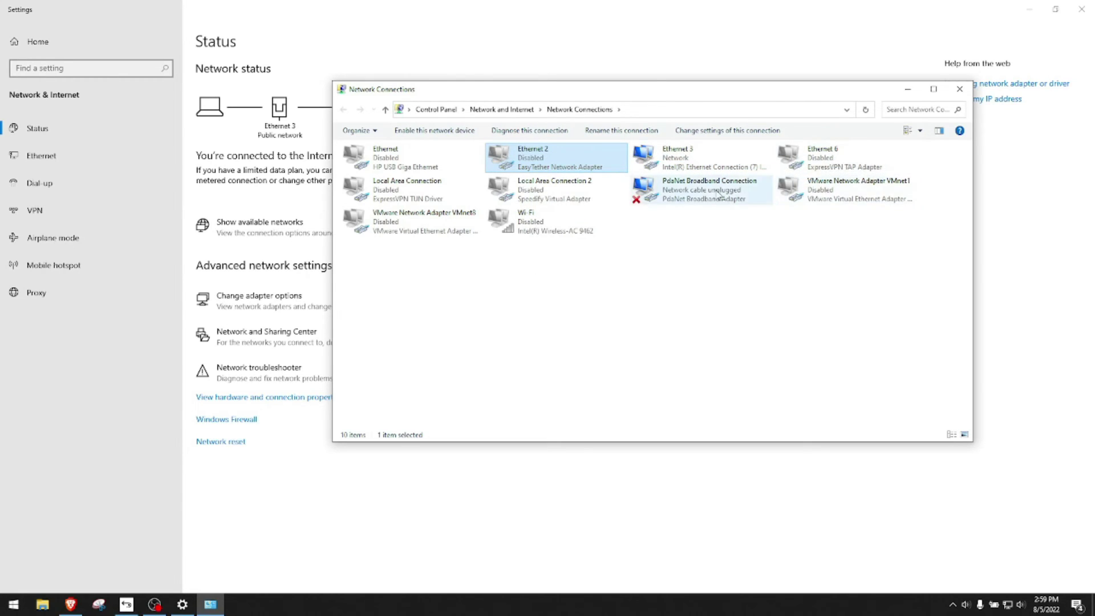
right_click(687, 191)
left_click(706, 199)
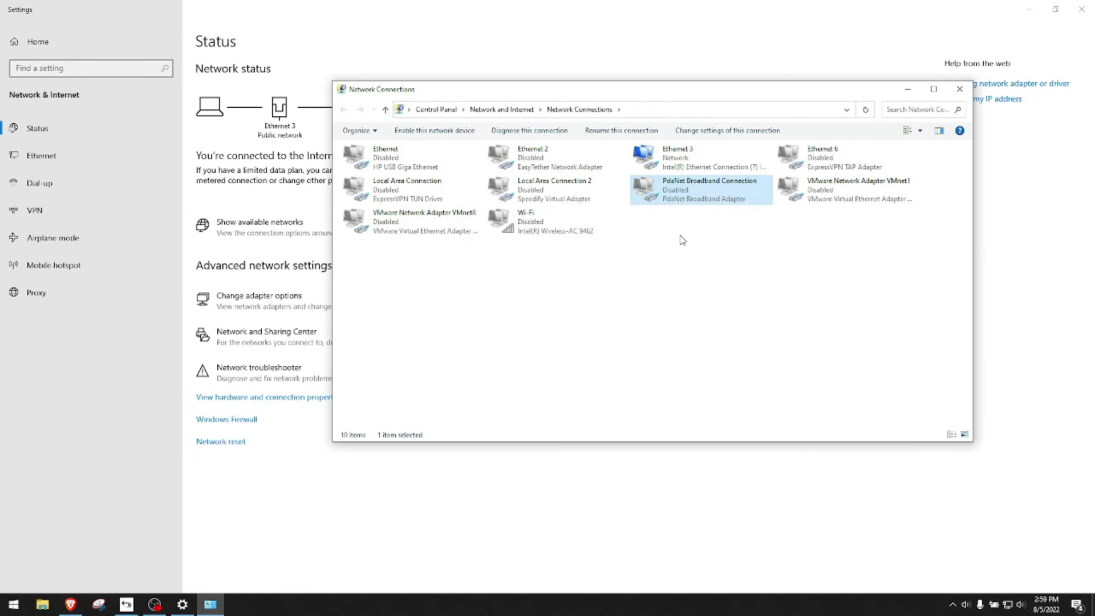
View the connection status of Ethernet 3, and close Network Connections and Settings.
double_click(673, 158)
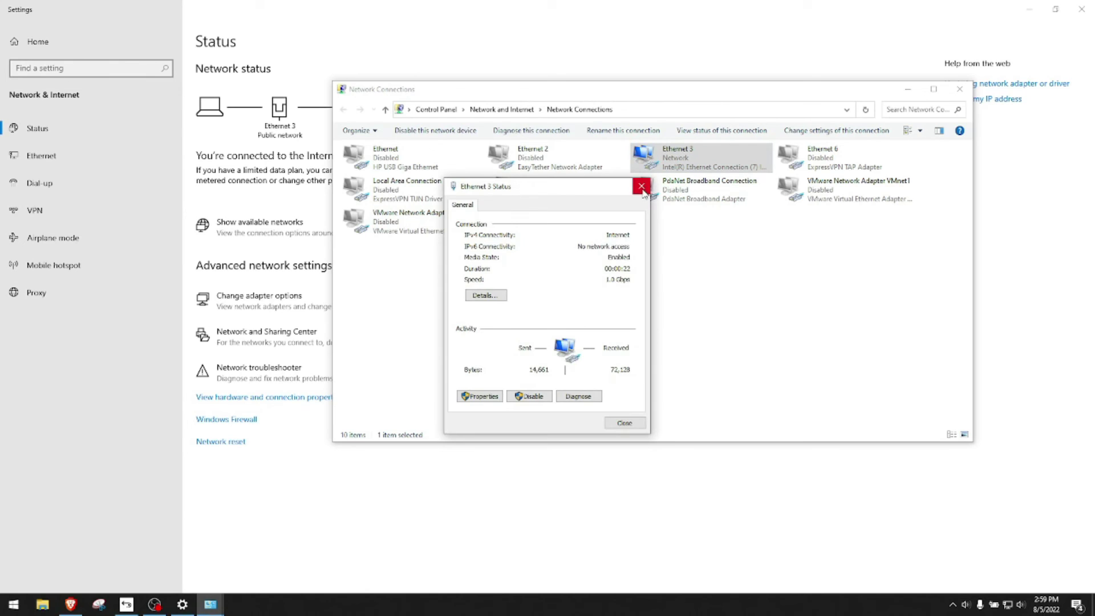
left_click(641, 187)
left_click(959, 89)
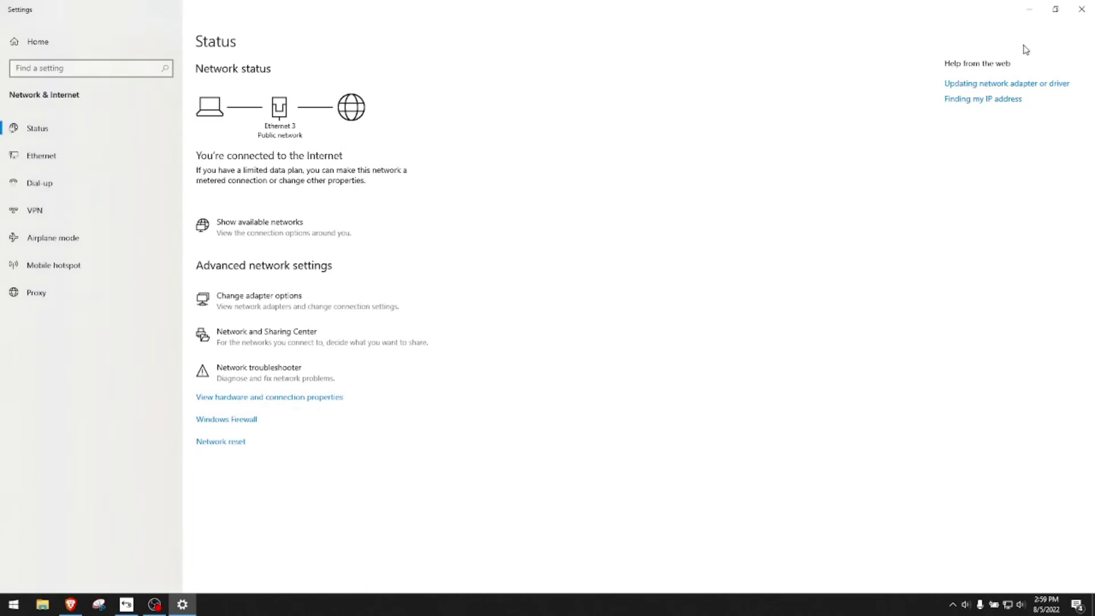
left_click(1082, 9)
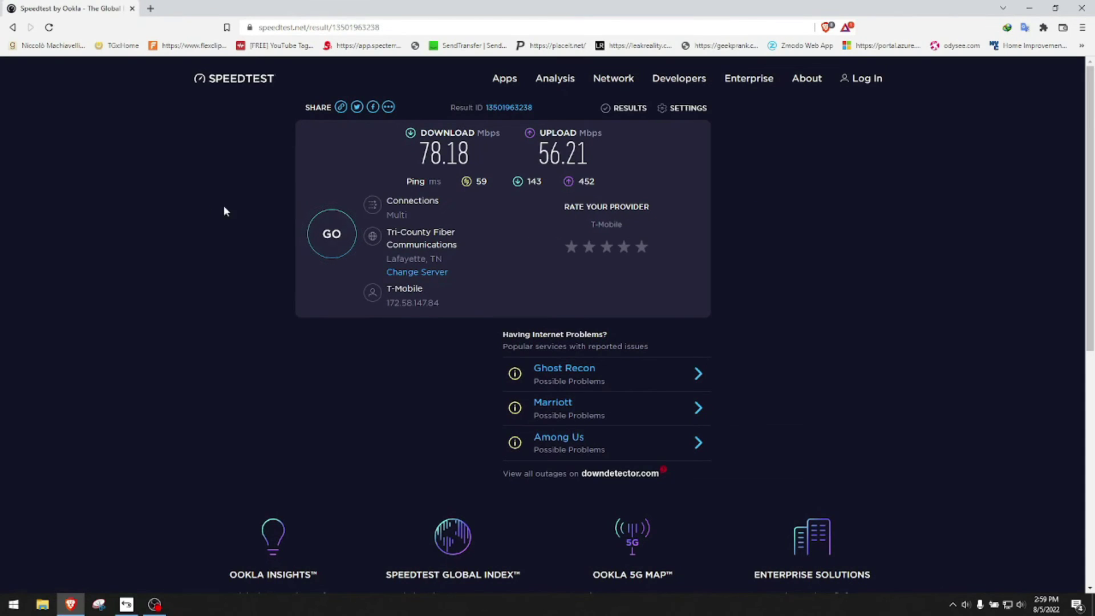
Run a speedtest.net measurement of Ethernet 3 alone from a fresh browser tab, view the result page, and close the browser.
left_click(150, 8)
left_click(132, 8)
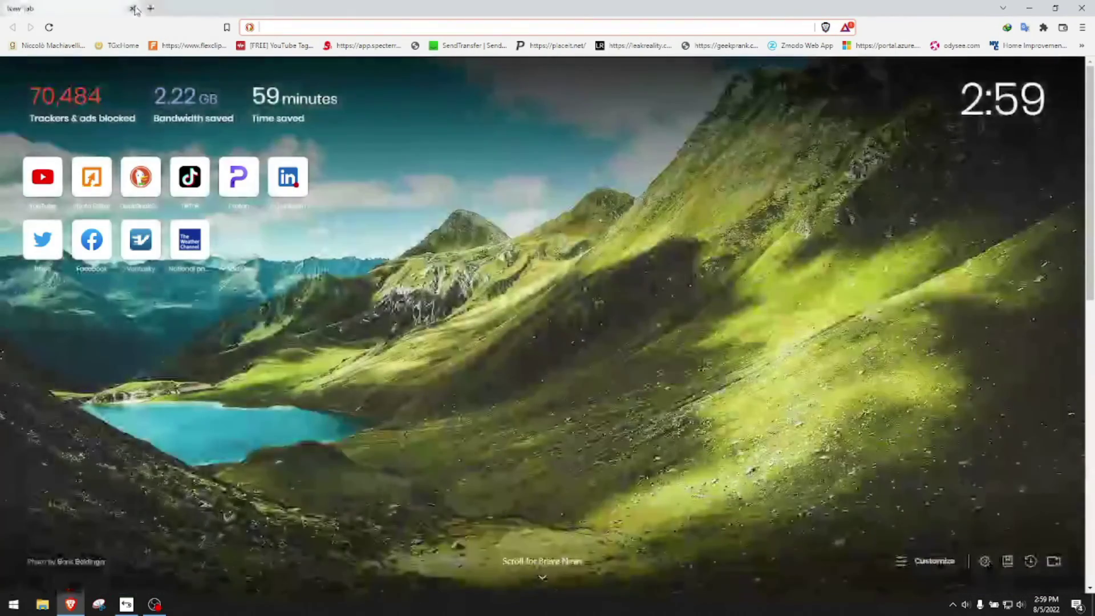
type("sp")
key("Return")
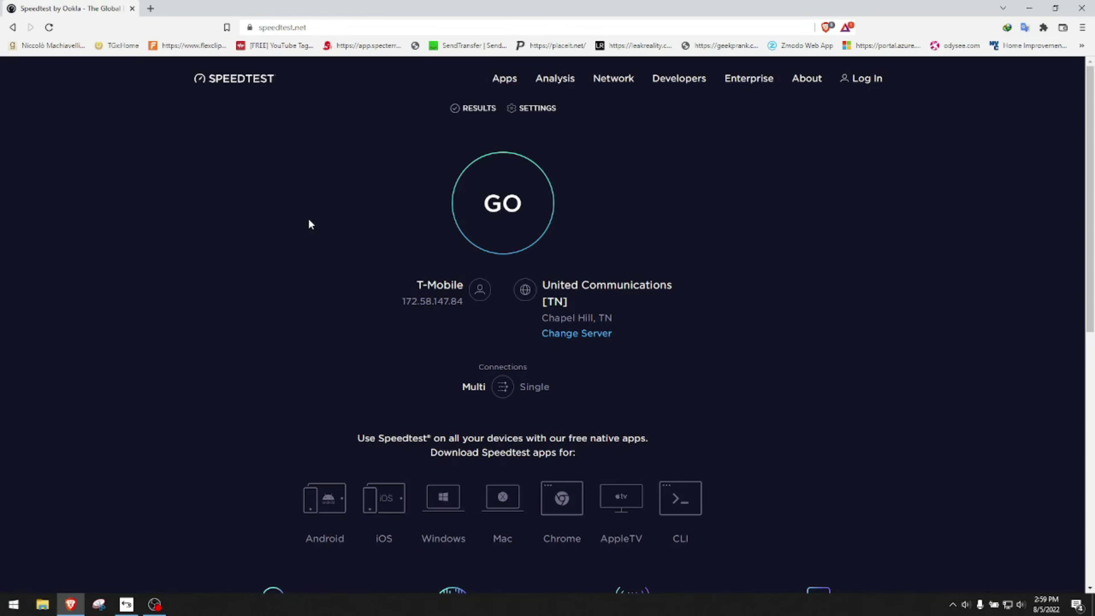
left_click(507, 212)
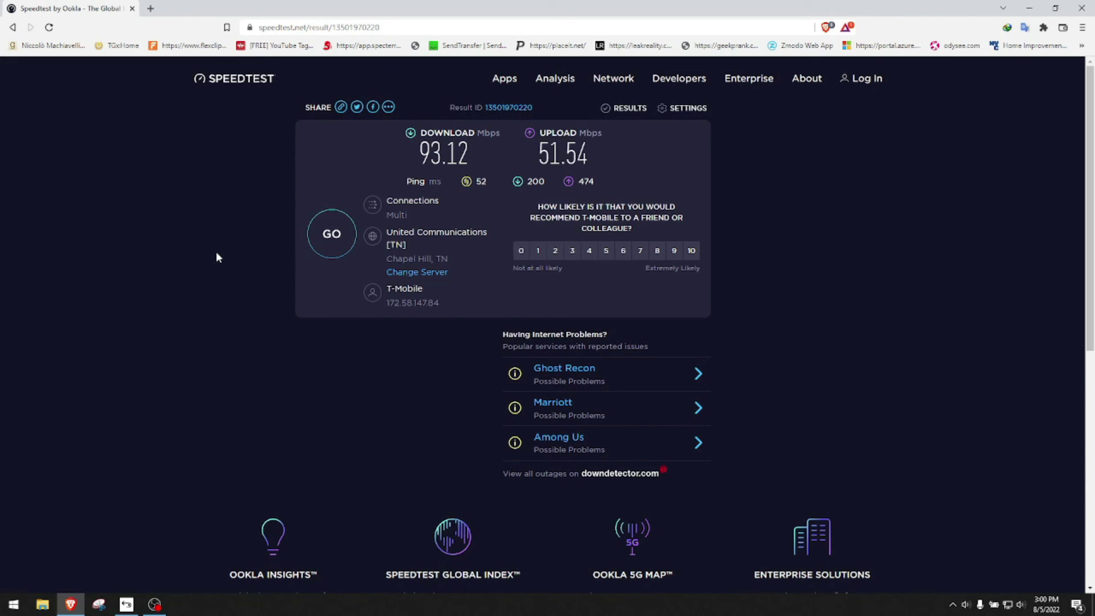
scroll(216, 257, "down", 5)
scroll(216, 257, "up", 5)
left_click(1082, 8)
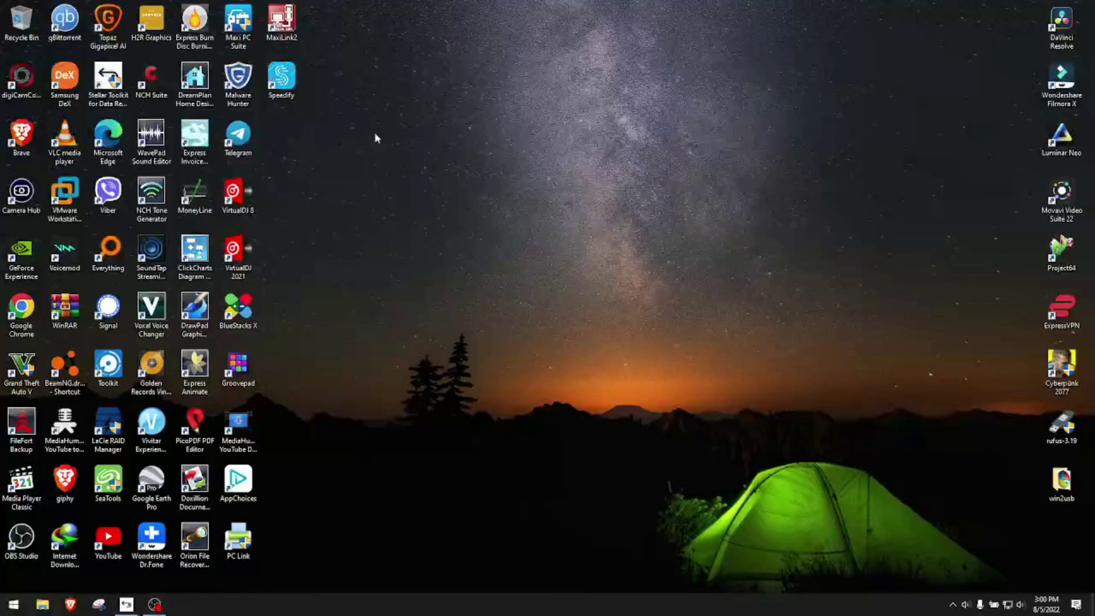
Open Speedify, place its window near the middle of the desktop, and disconnect it.
double_click(287, 84)
left_click_drag(893, 23, 676, 26)
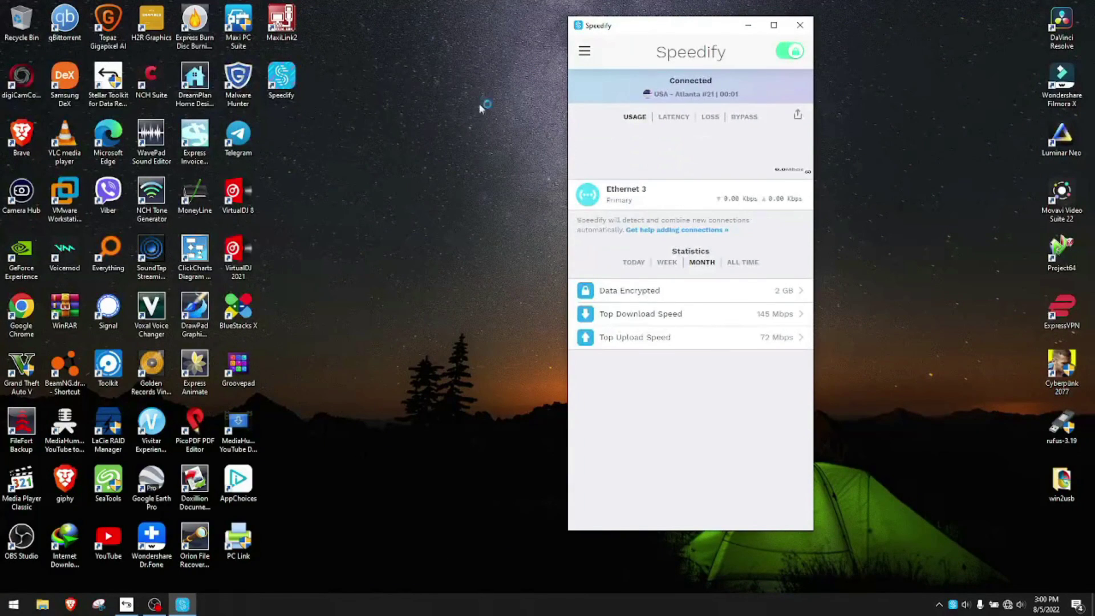
left_click(788, 52)
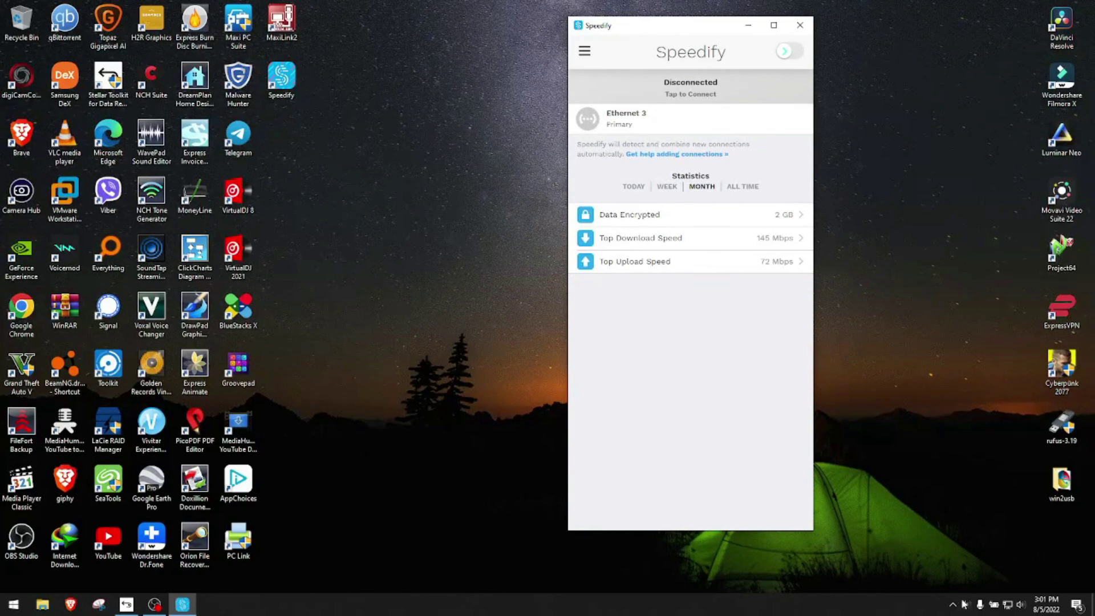
Exit Speedify and the tethering apps still running in the background.
left_click(952, 604)
right_click(930, 582)
left_click(953, 577)
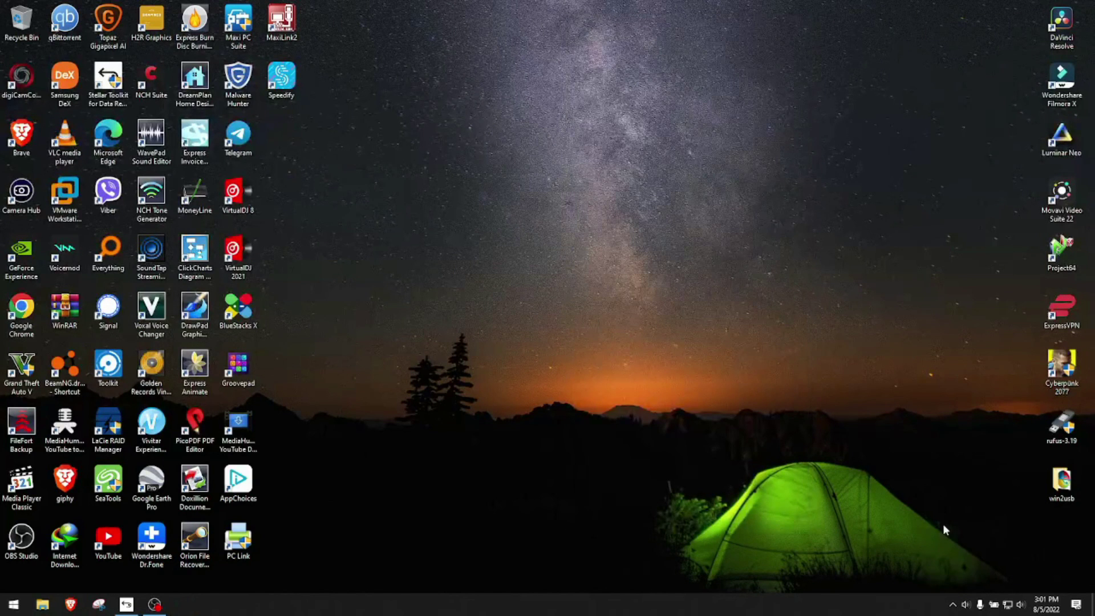
left_click(953, 604)
right_click(931, 582)
left_click(953, 576)
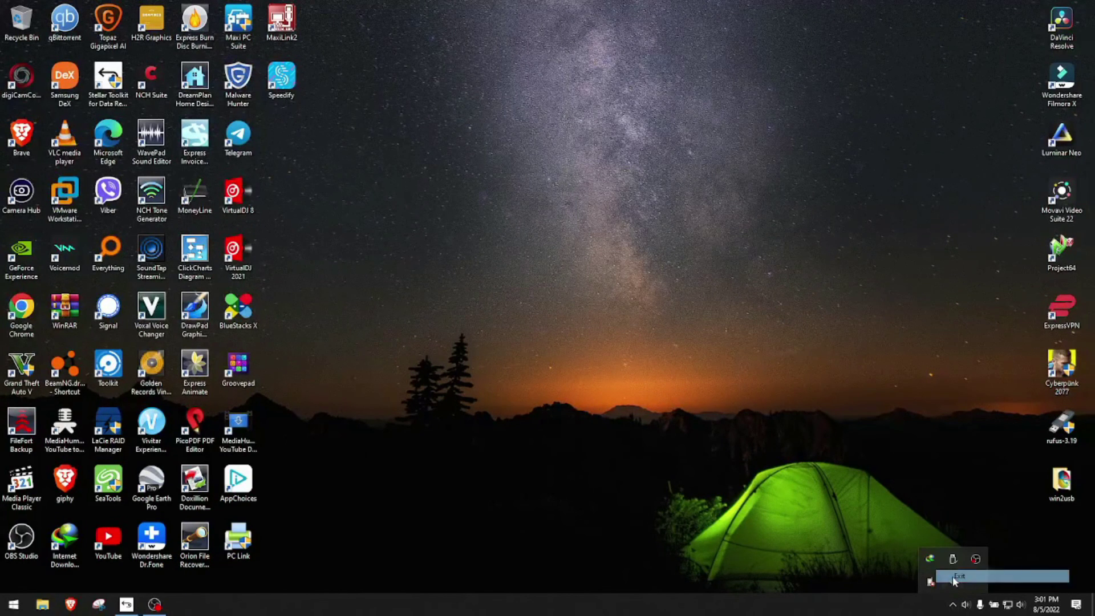
right_click(931, 582)
left_click(953, 577)
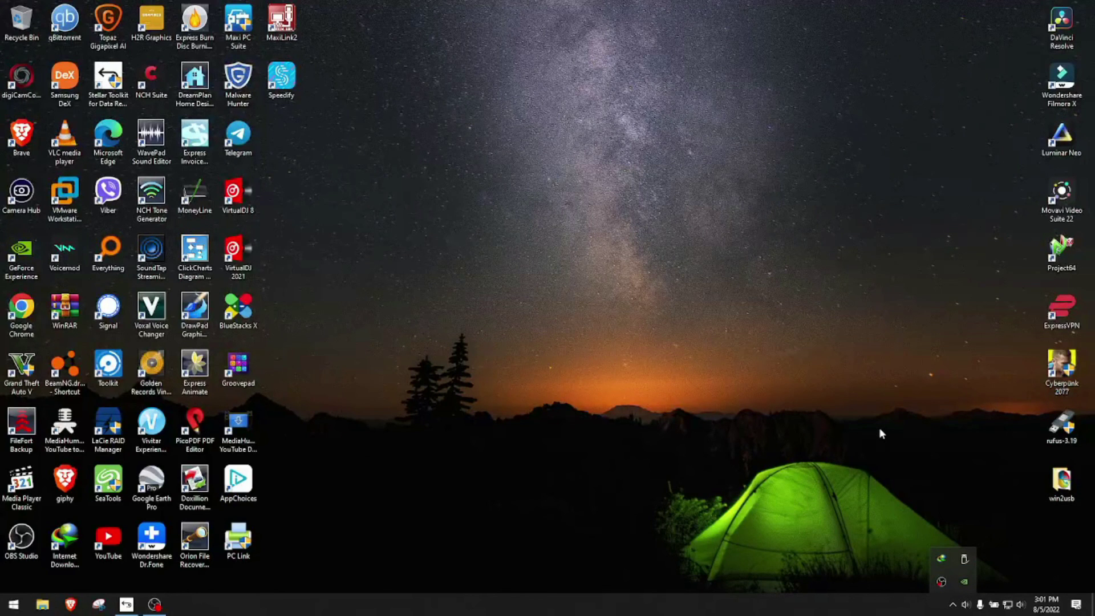
left_click(880, 430)
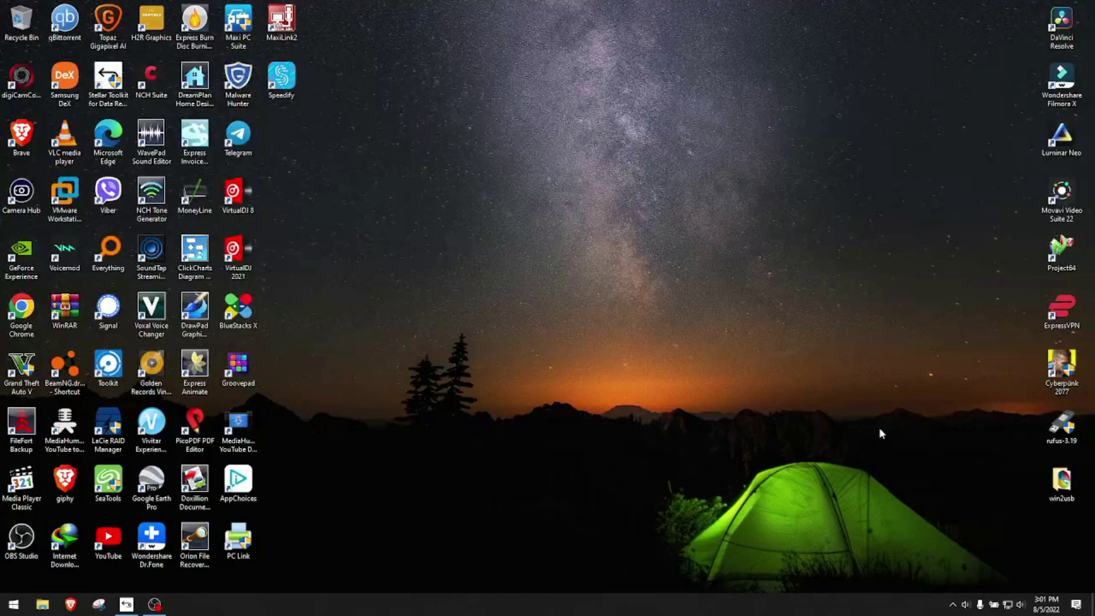